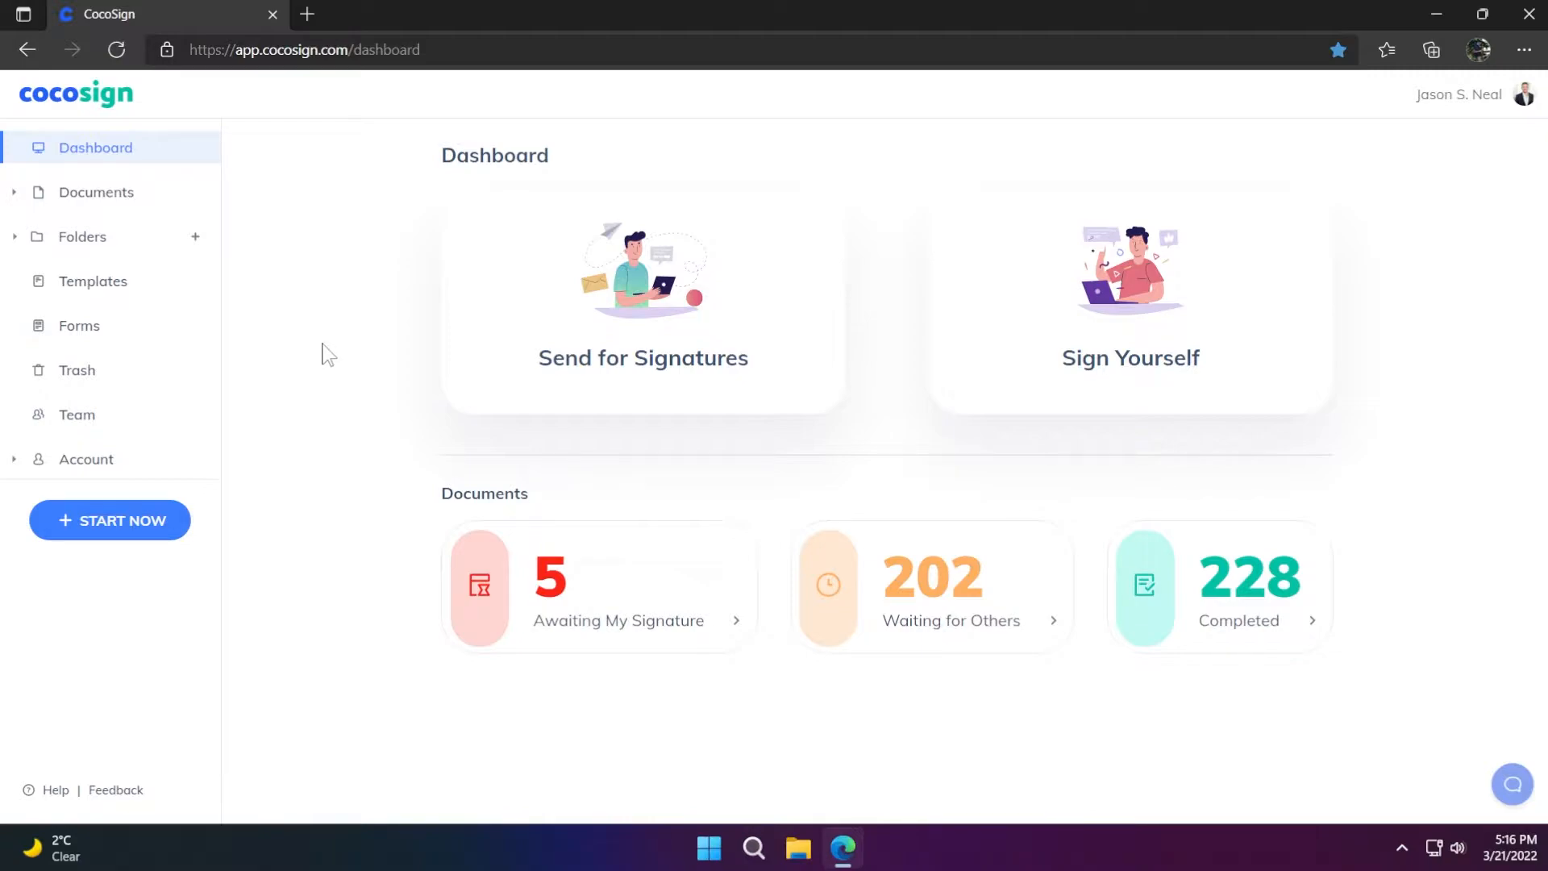
Create a new template from Equipment Bill of Sale.pdf and Non Disclosure Agreement Template.pdf
click(100, 300)
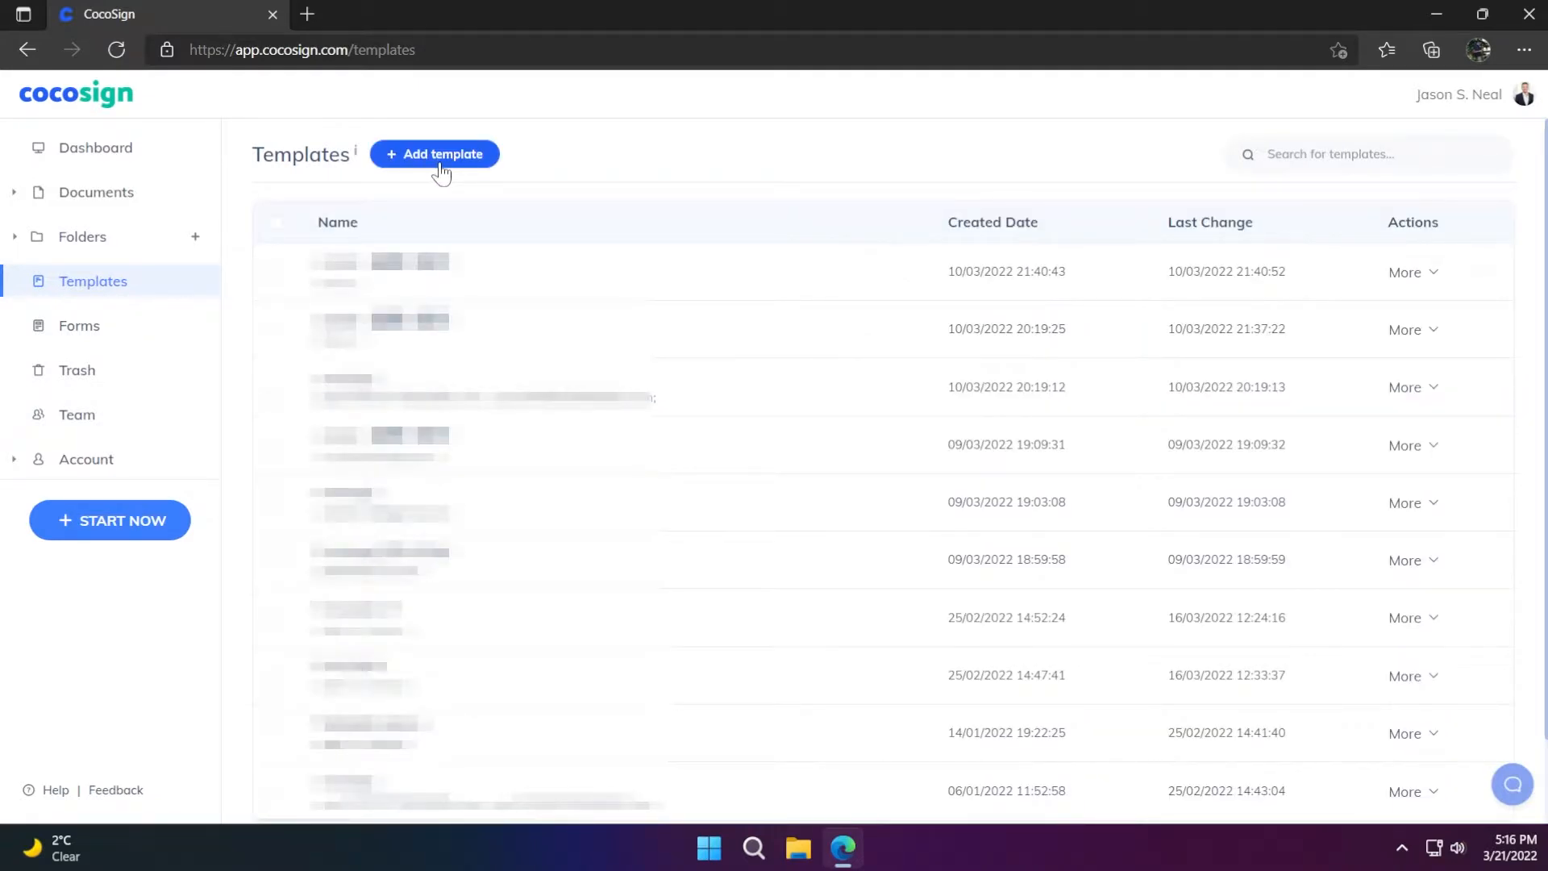
click(441, 171)
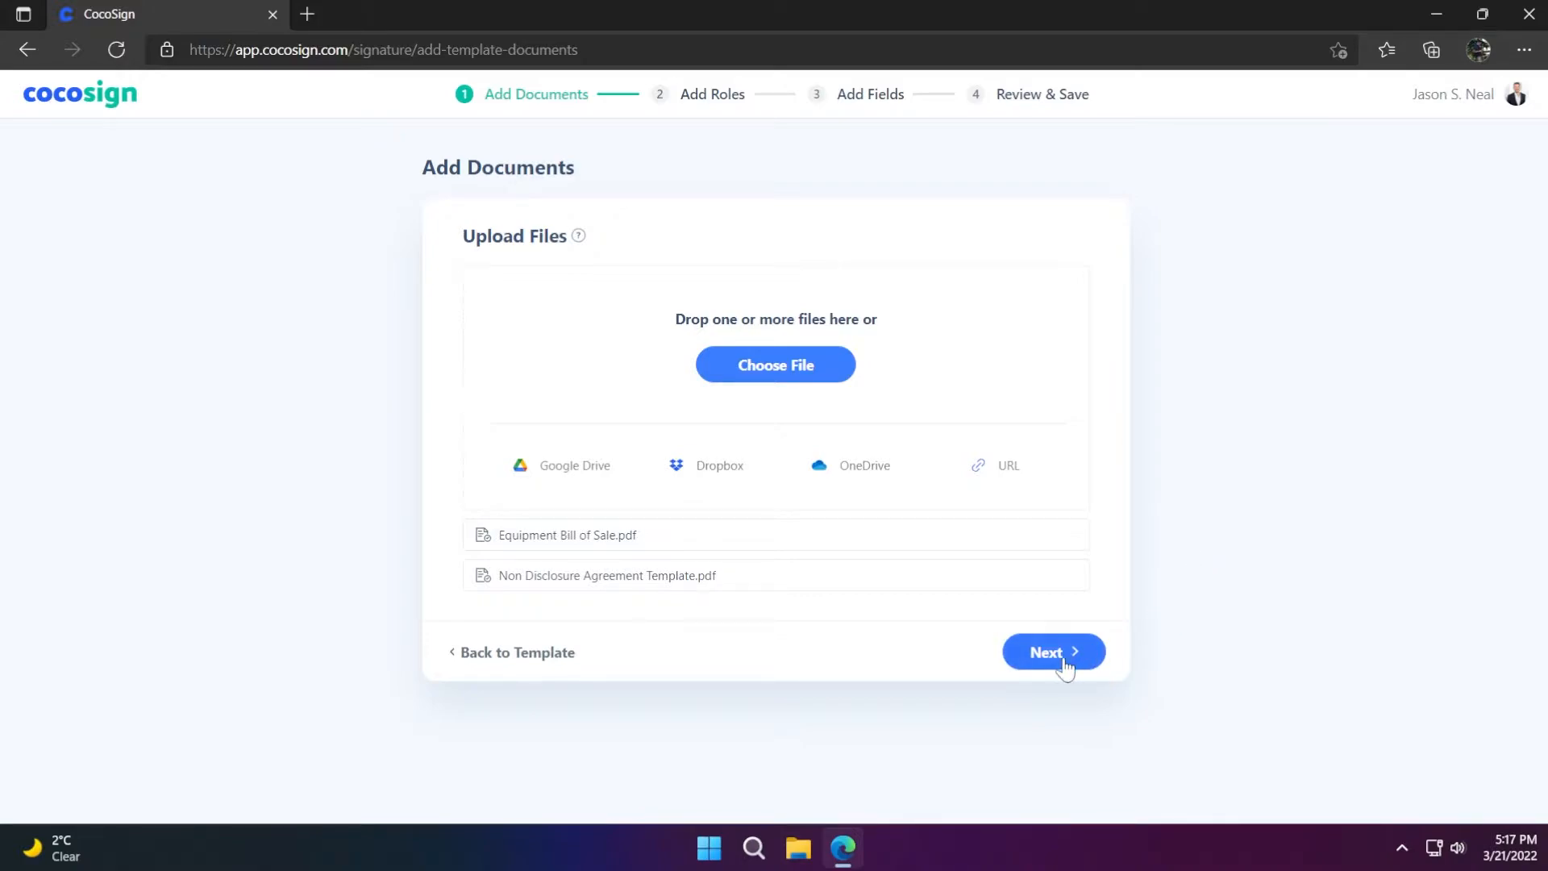
click(1064, 666)
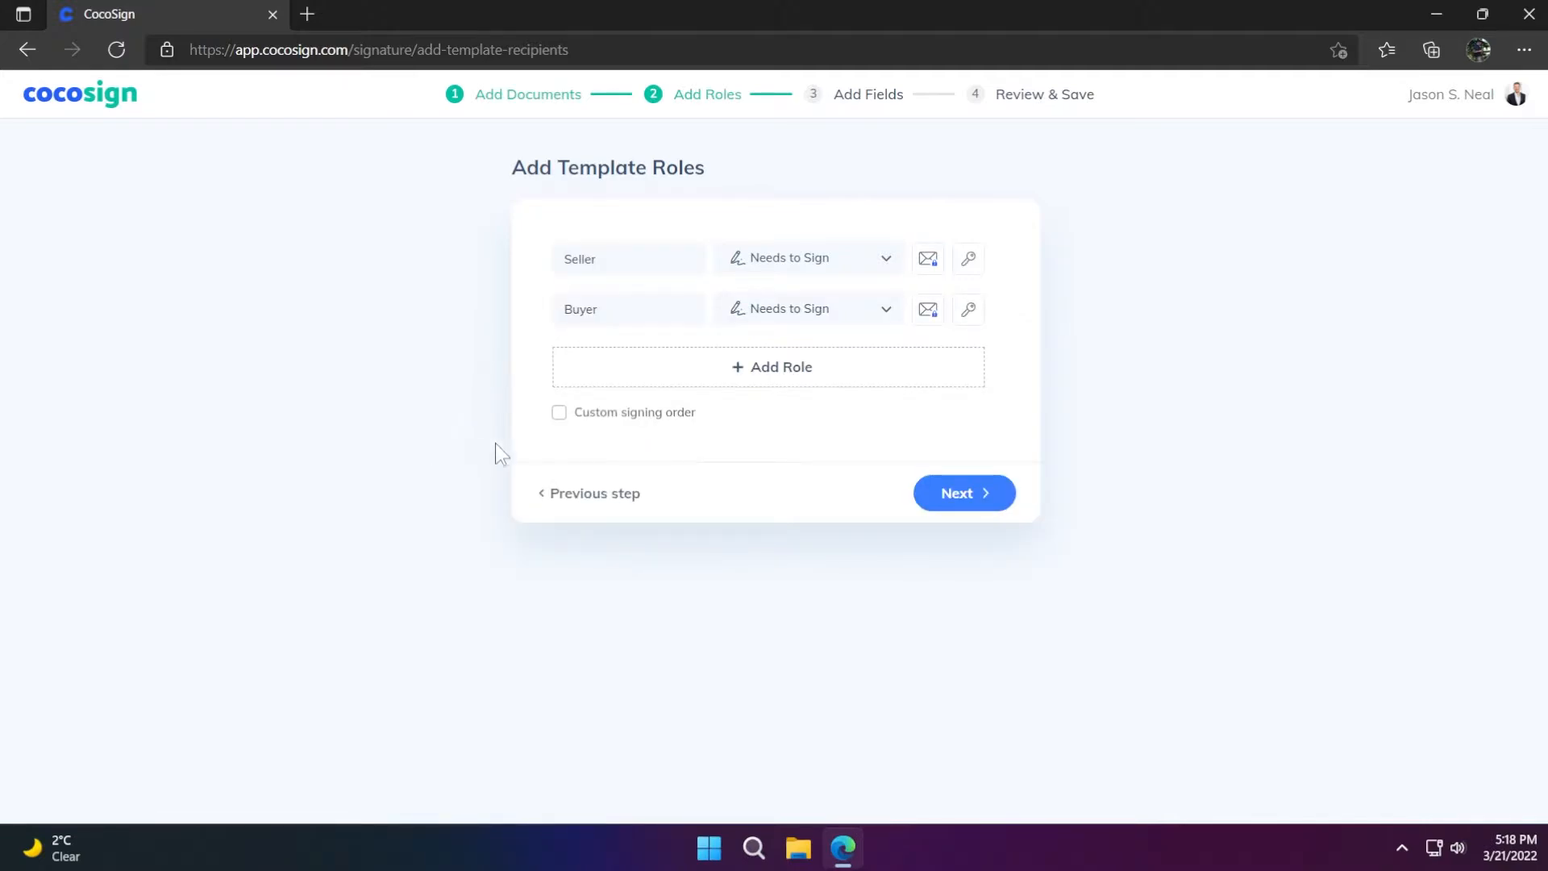
Enable custom signing order with Seller first and Buyer second, both set to Needs to Sign
click(558, 412)
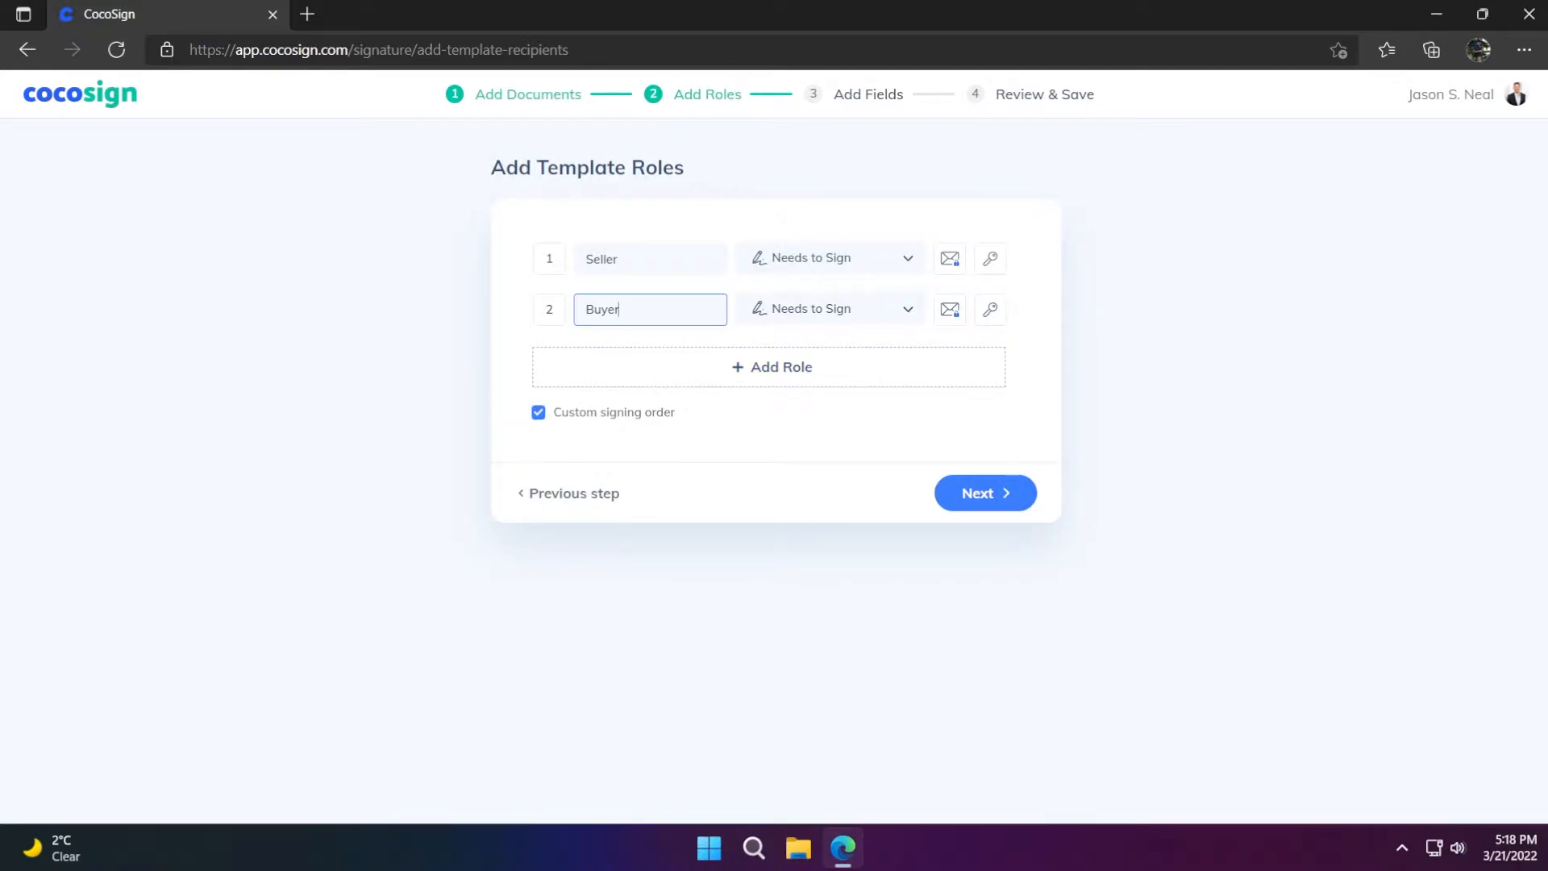
drag(524, 309, 522, 256)
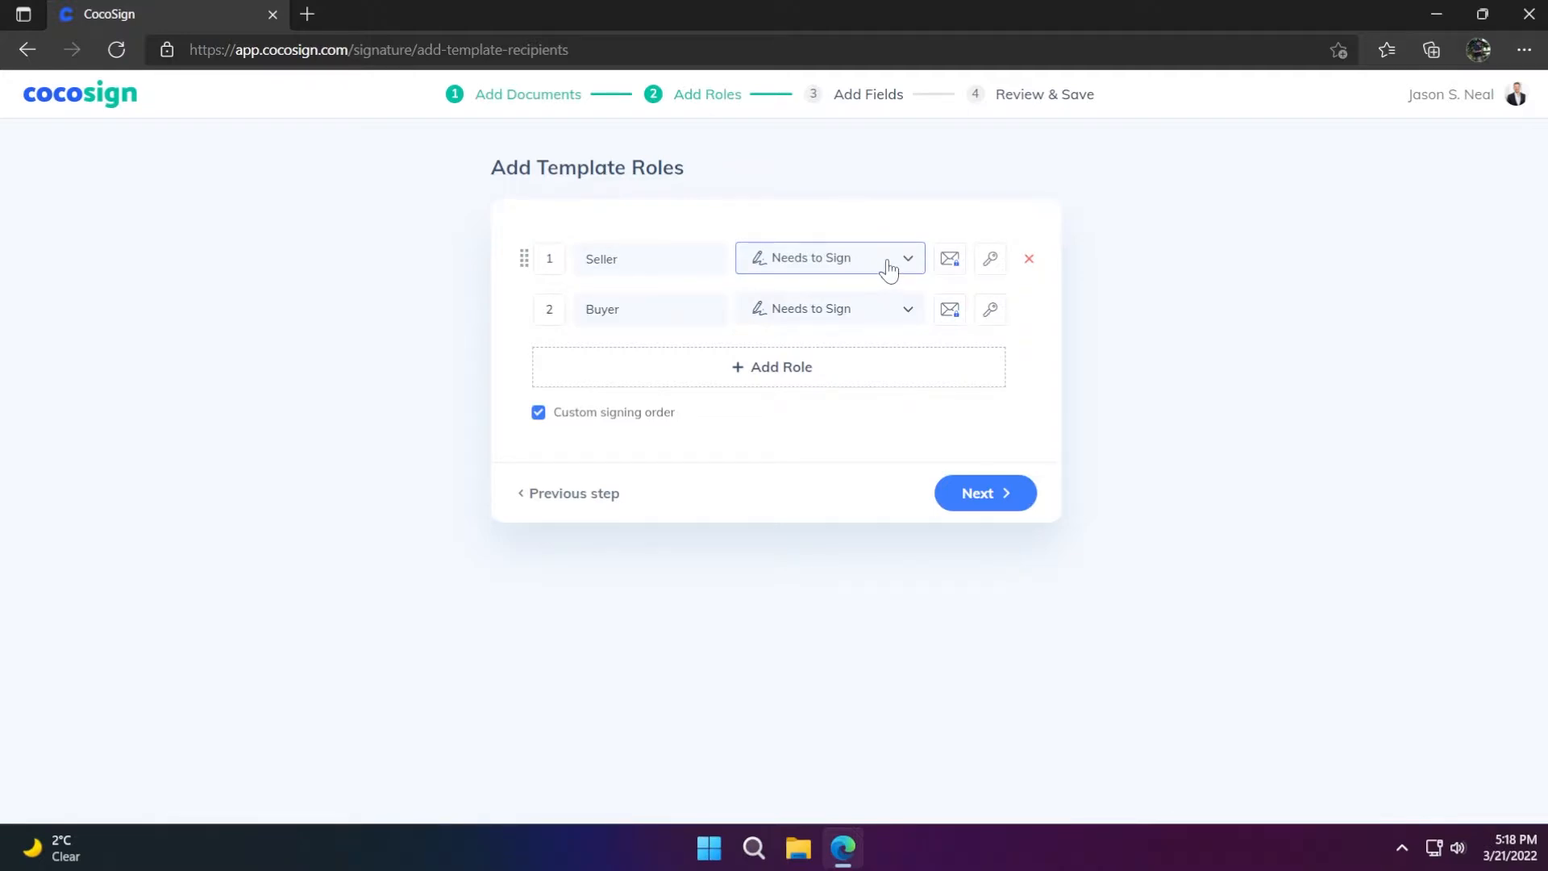
click(889, 271)
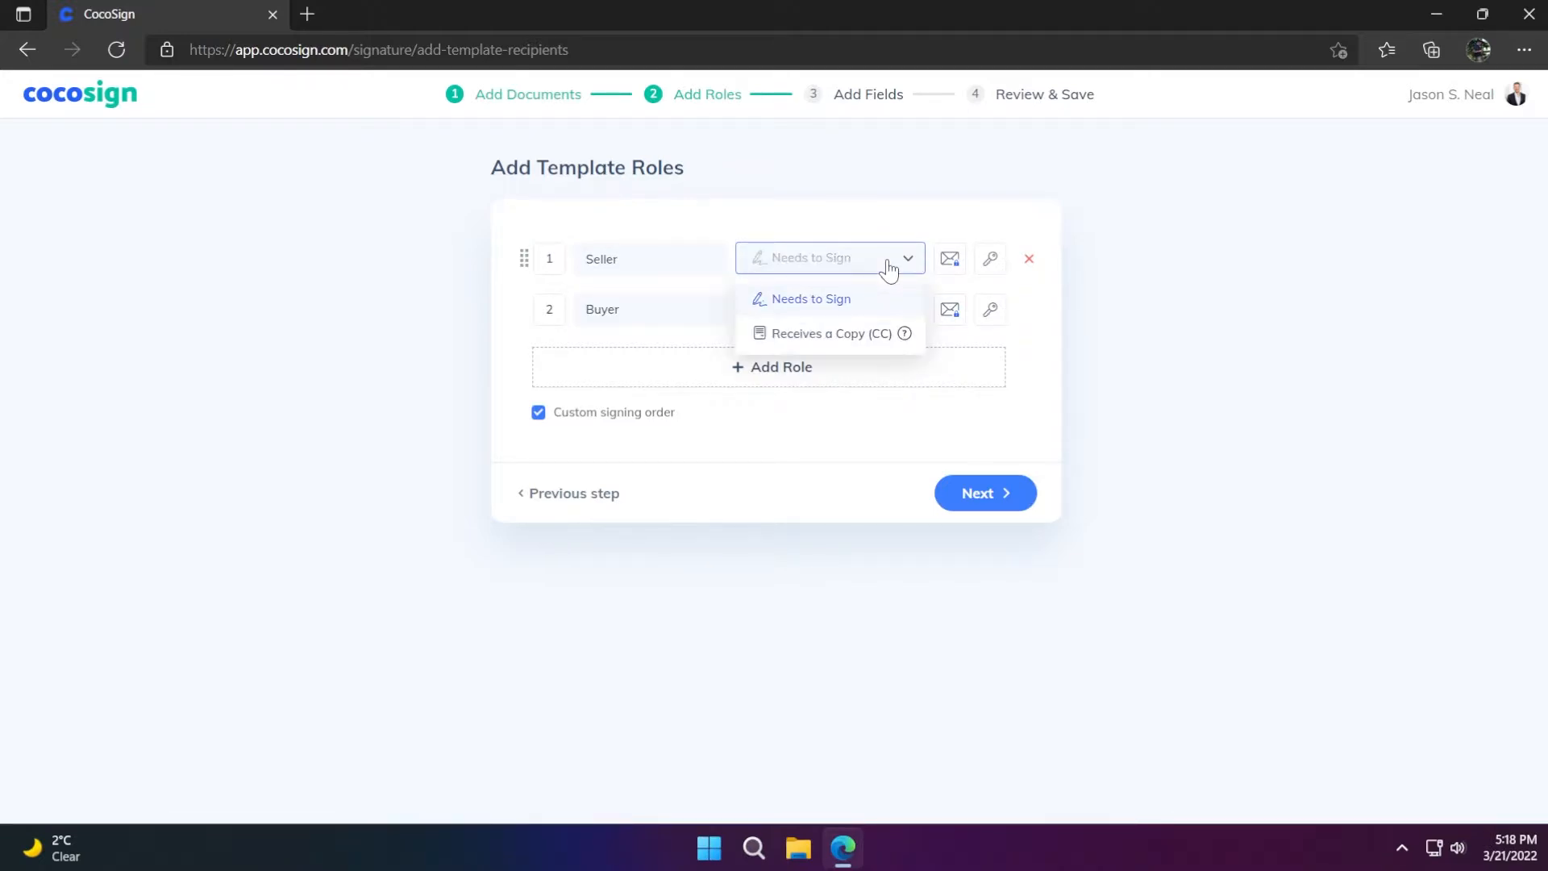
click(838, 307)
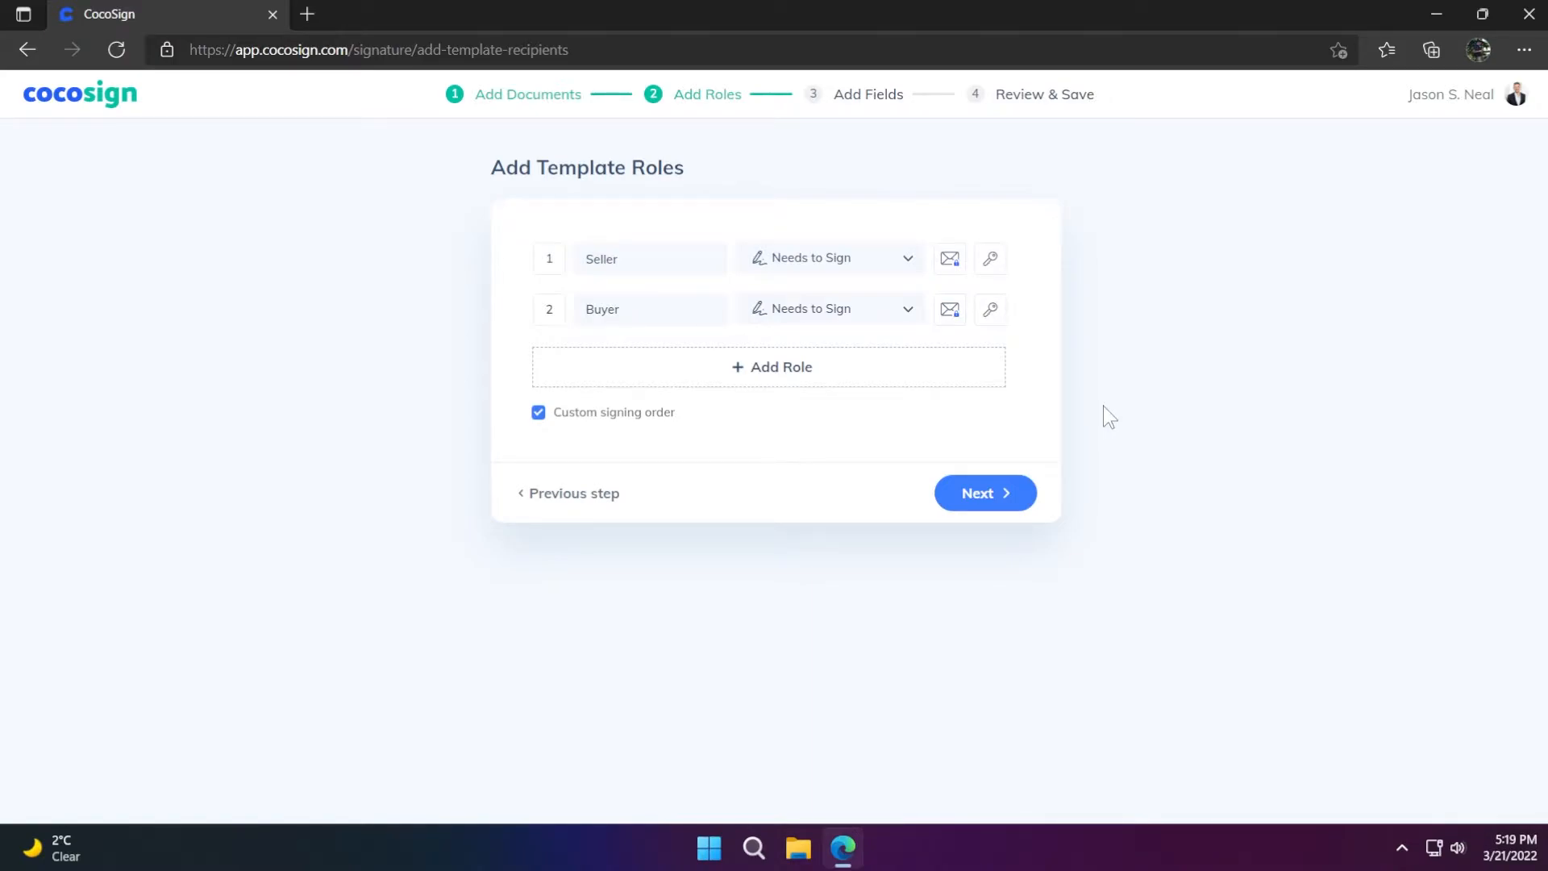
Place a Seller signature field on the top Signature line and shrink it to fit
click(978, 492)
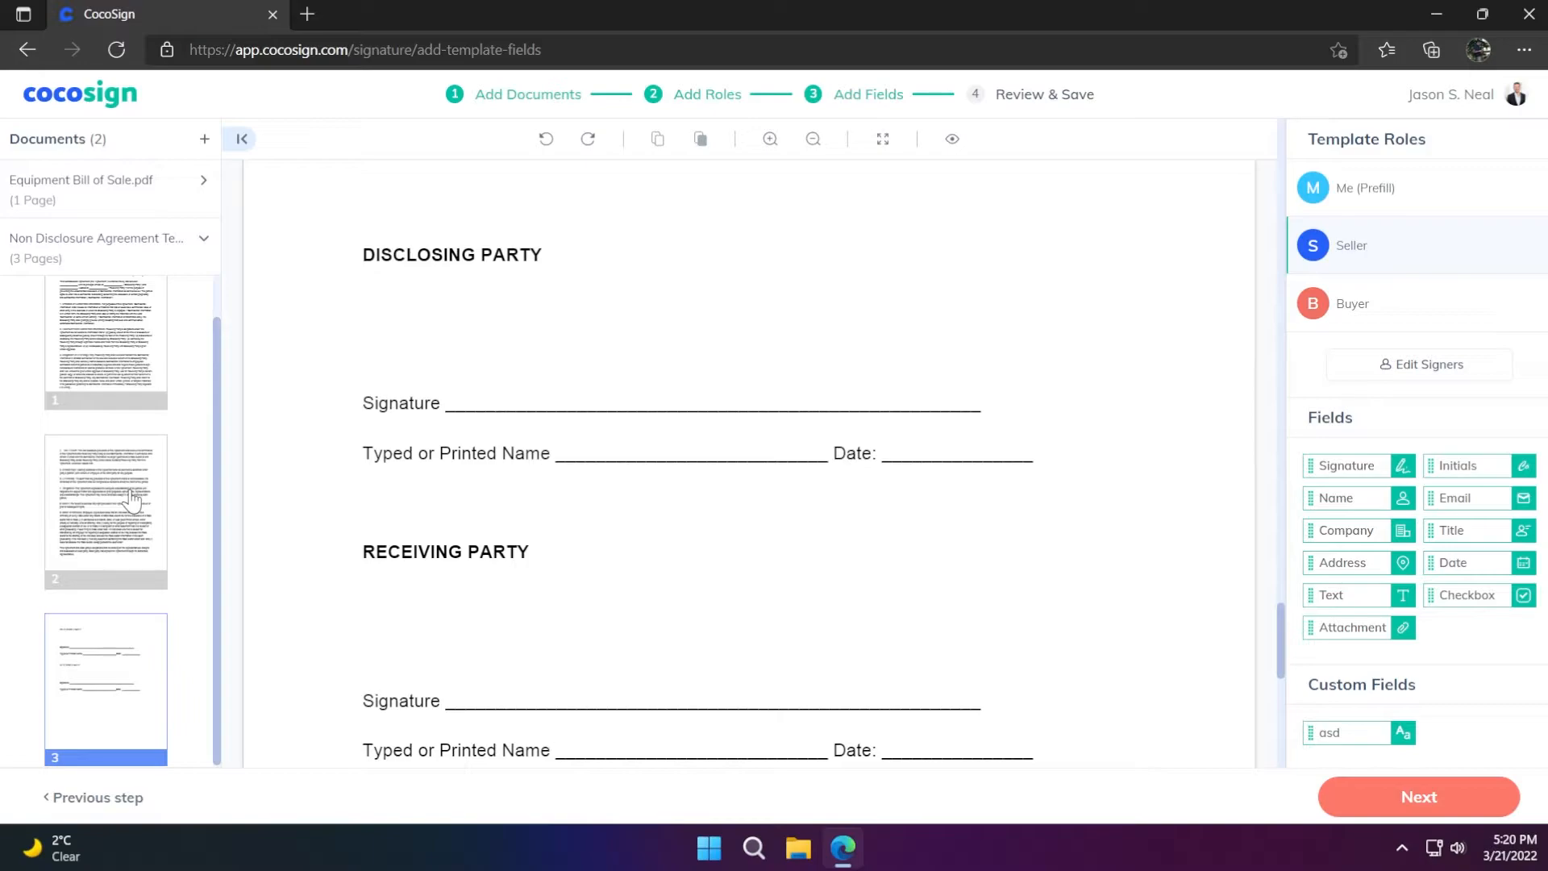
scroll(661, 498, down, 1)
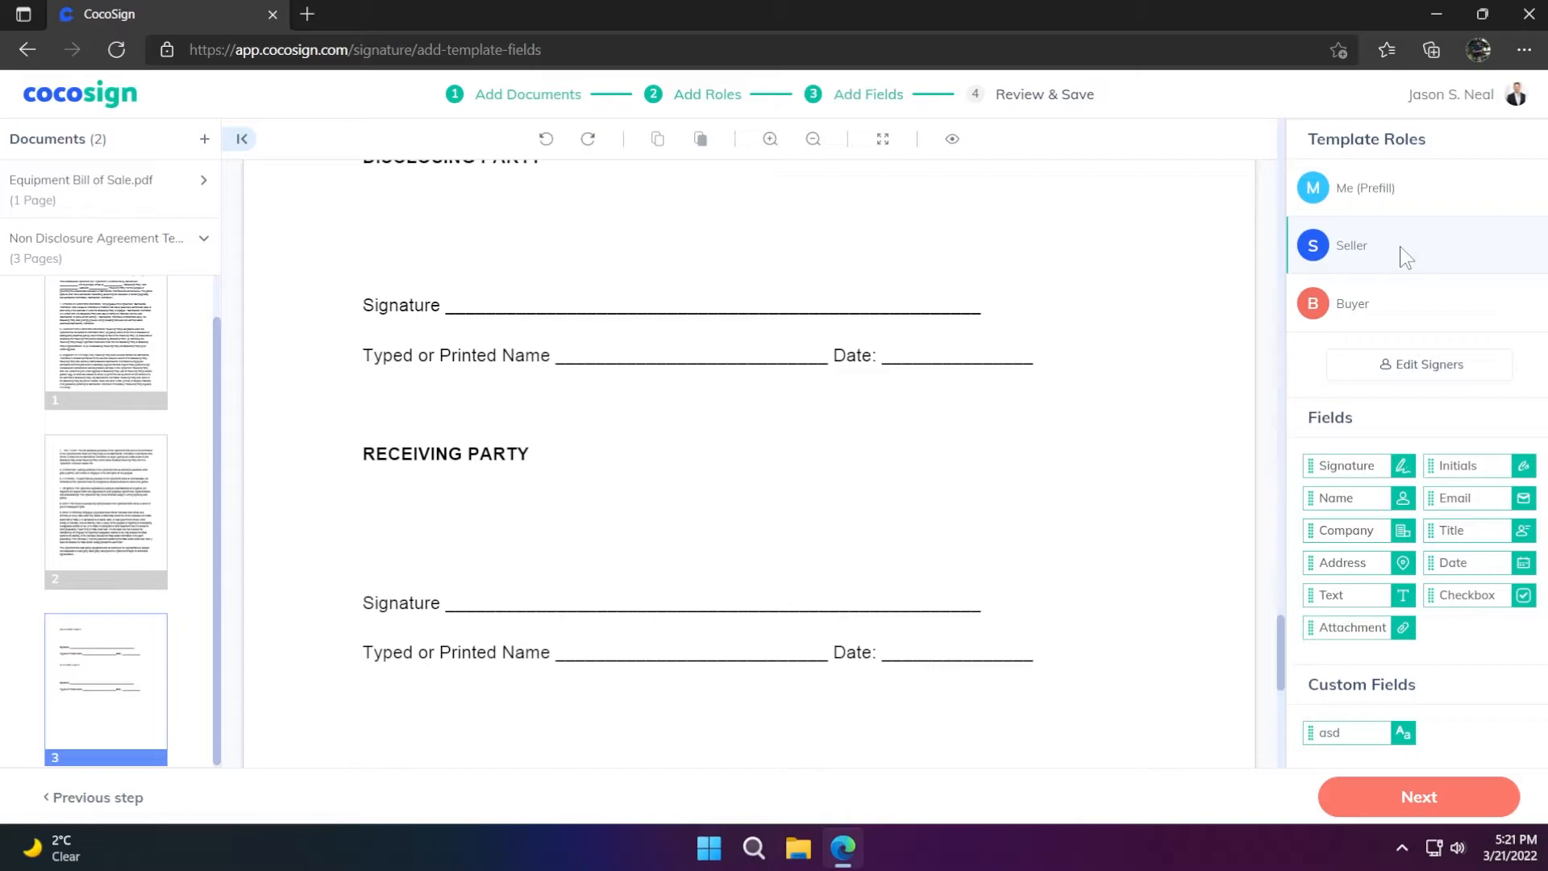
click(1400, 192)
mouse_move(1348, 483)
mouse_down()
mouse_move(1032, 460)
mouse_move(539, 310)
mouse_up()
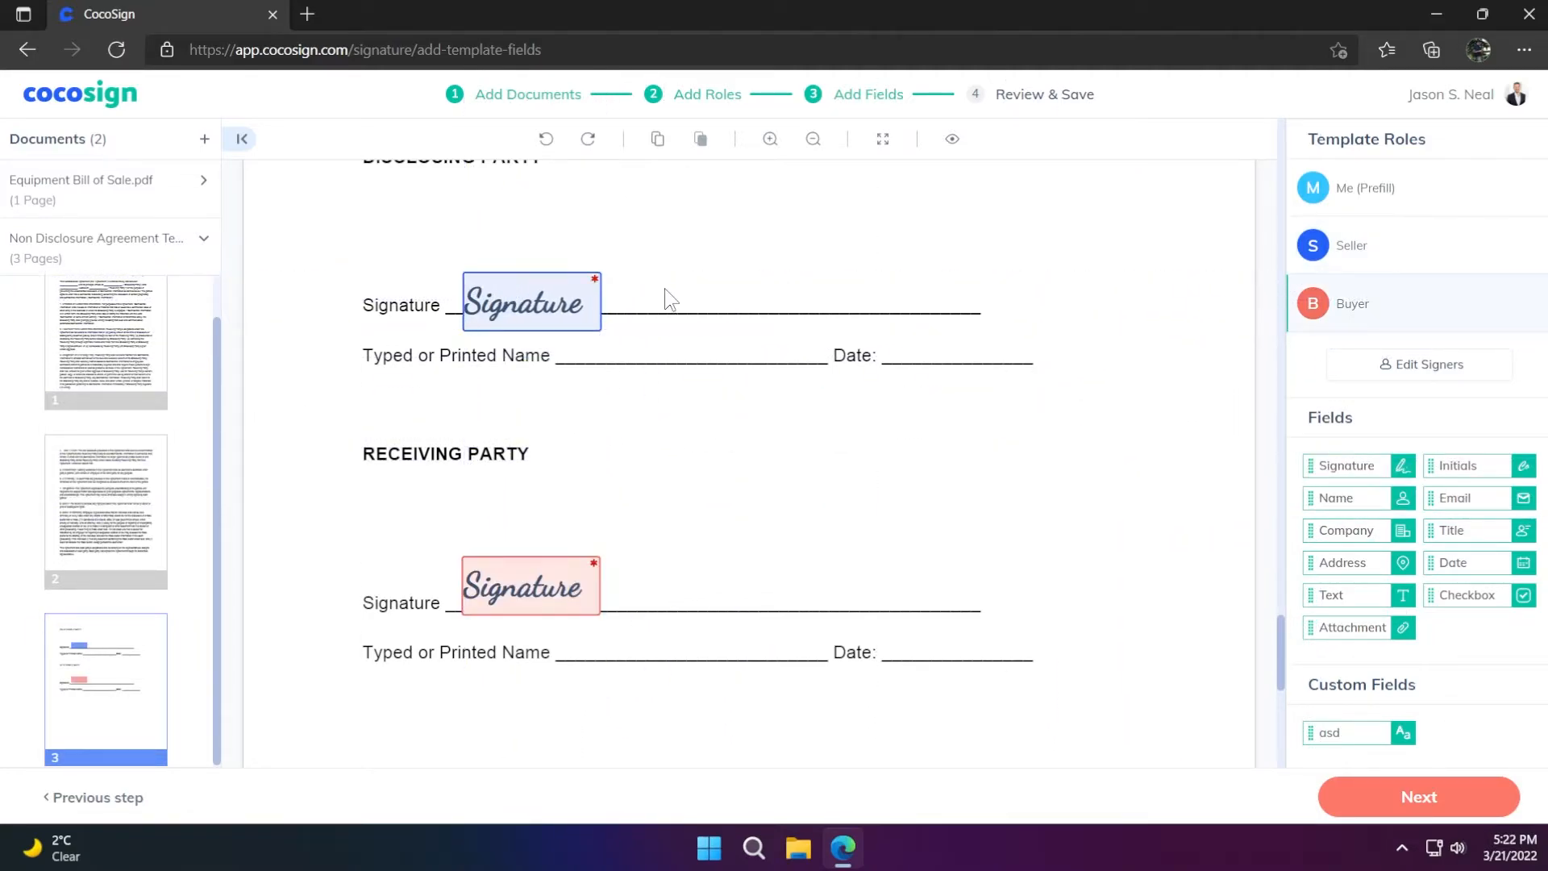
click(574, 316)
drag(601, 329, 572, 316)
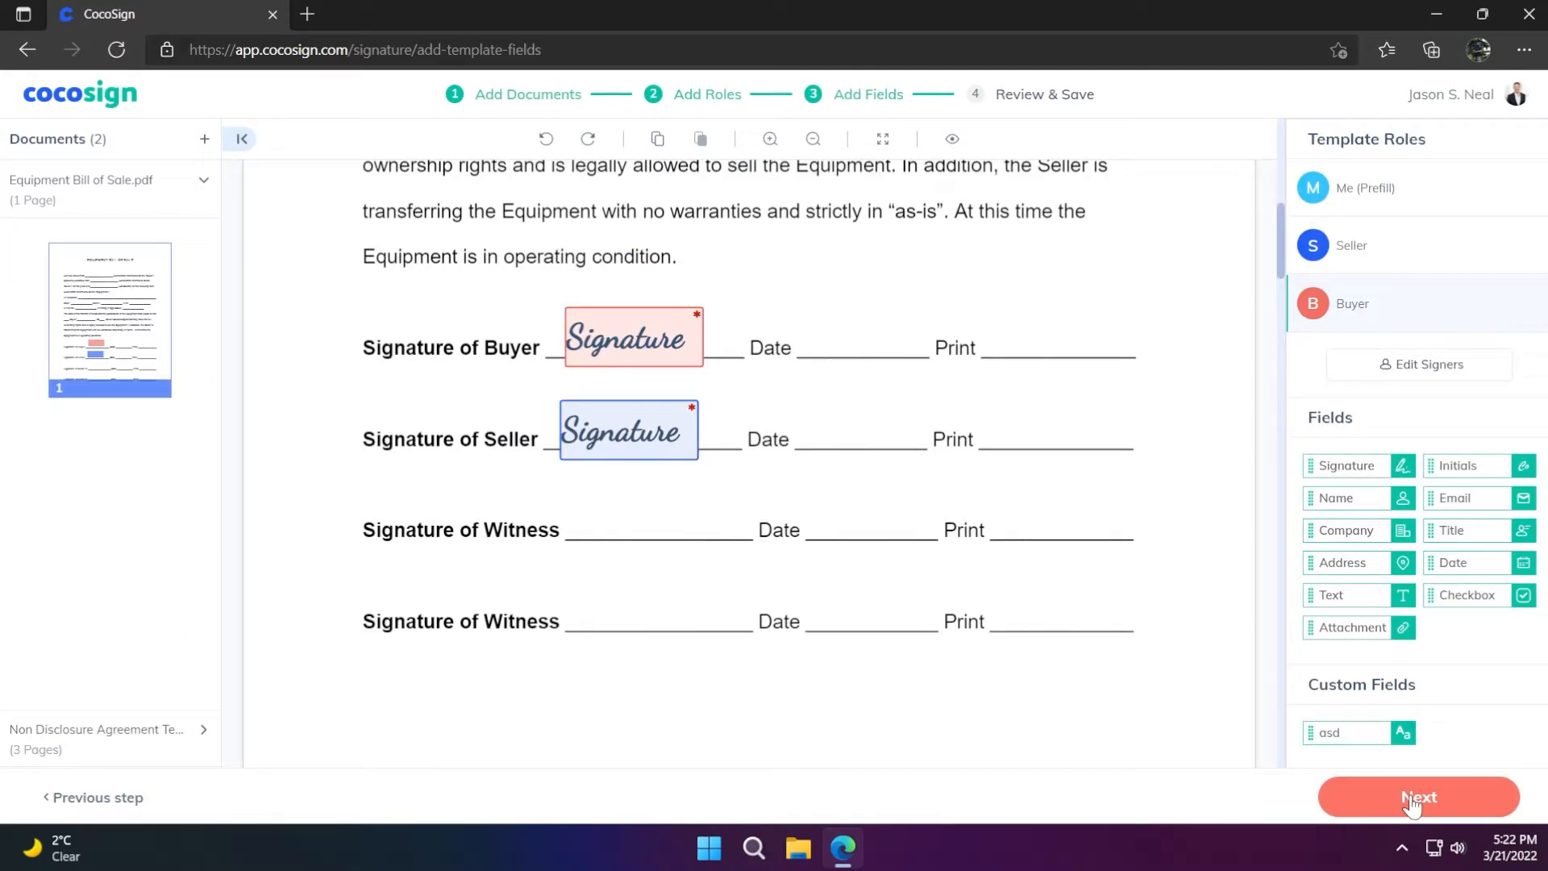
Preview the template as the Buyer, expand More Setting, and save the template
click(1411, 802)
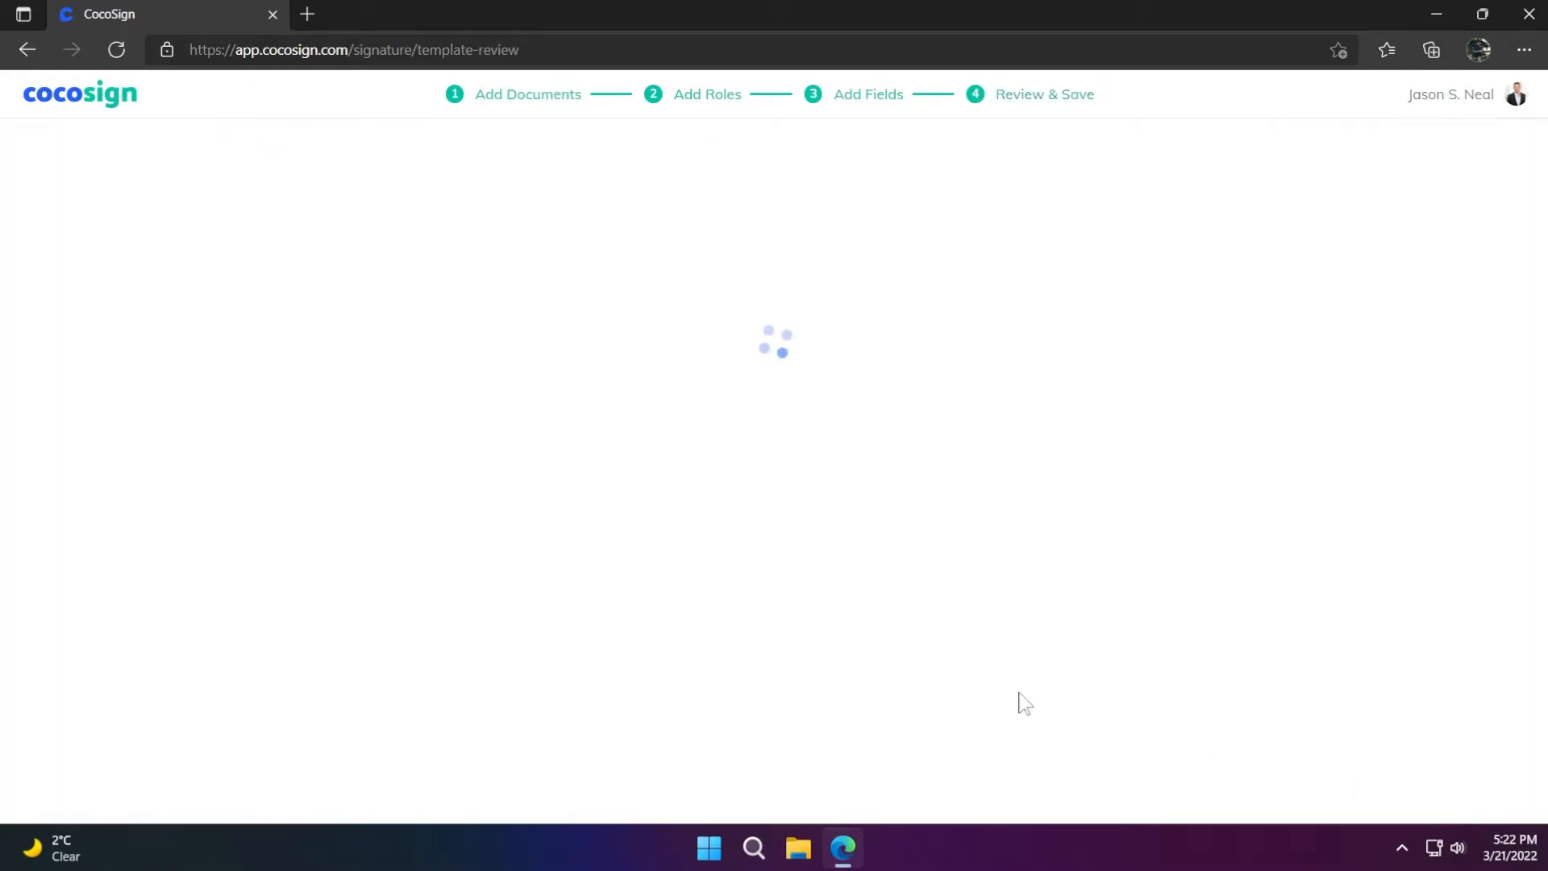
click(1053, 179)
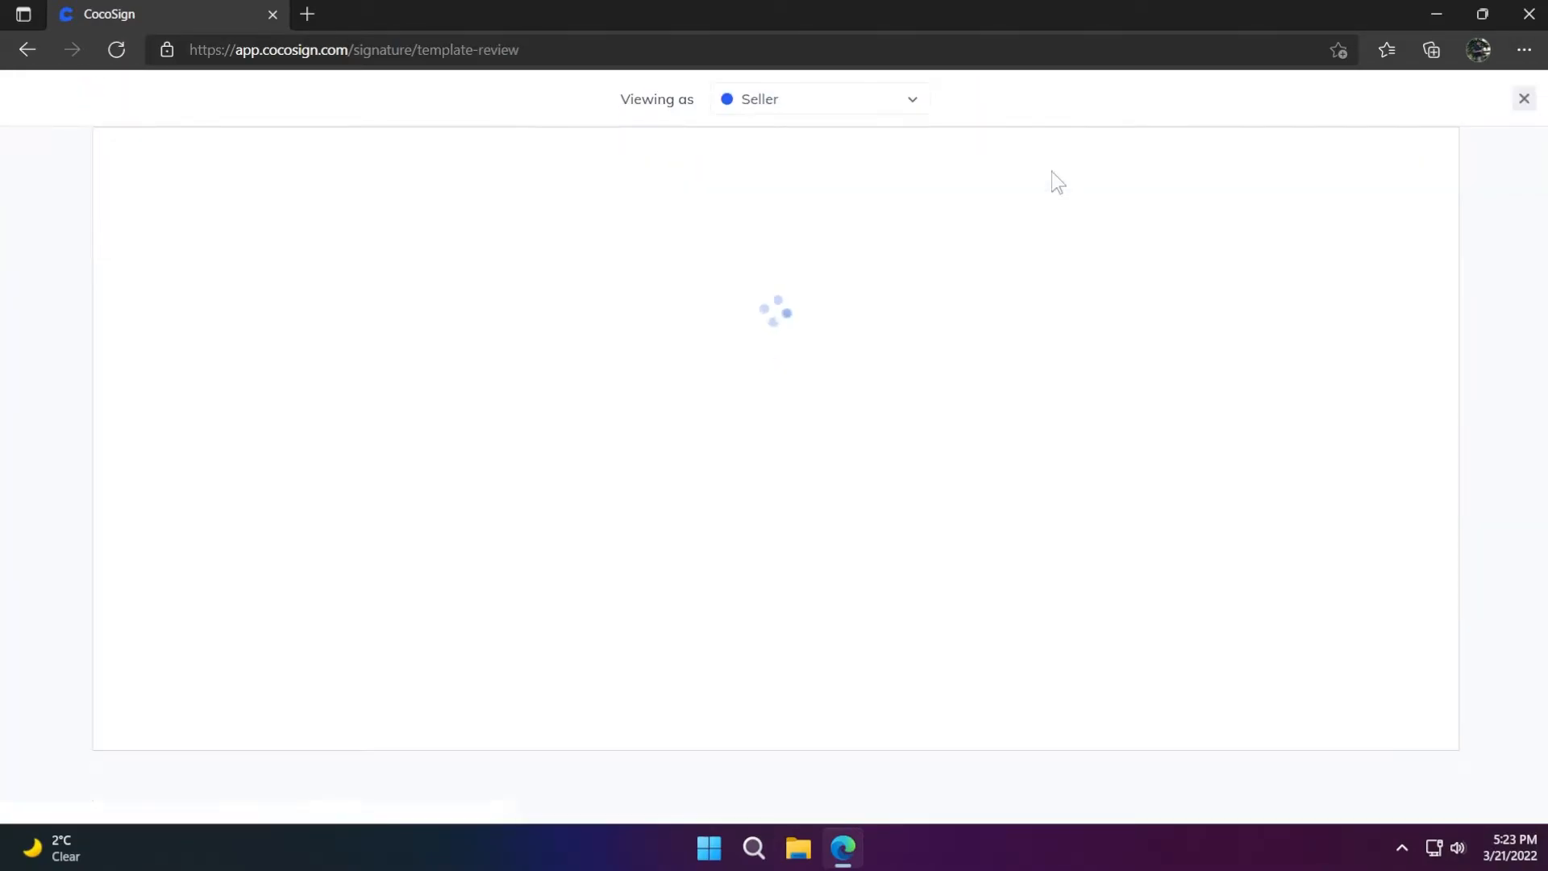
click(798, 100)
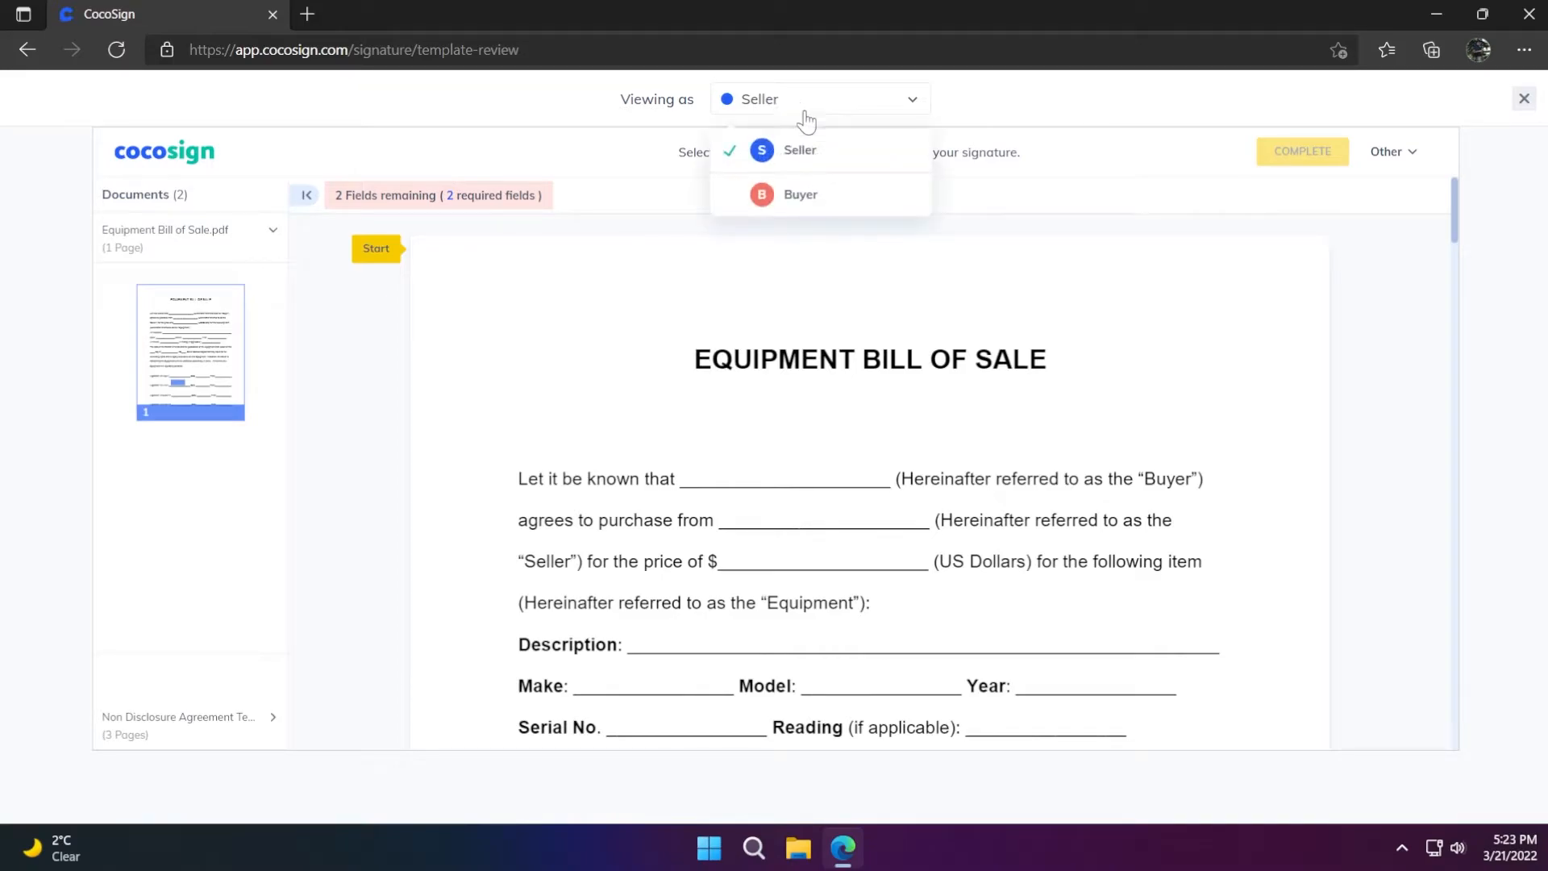
click(822, 194)
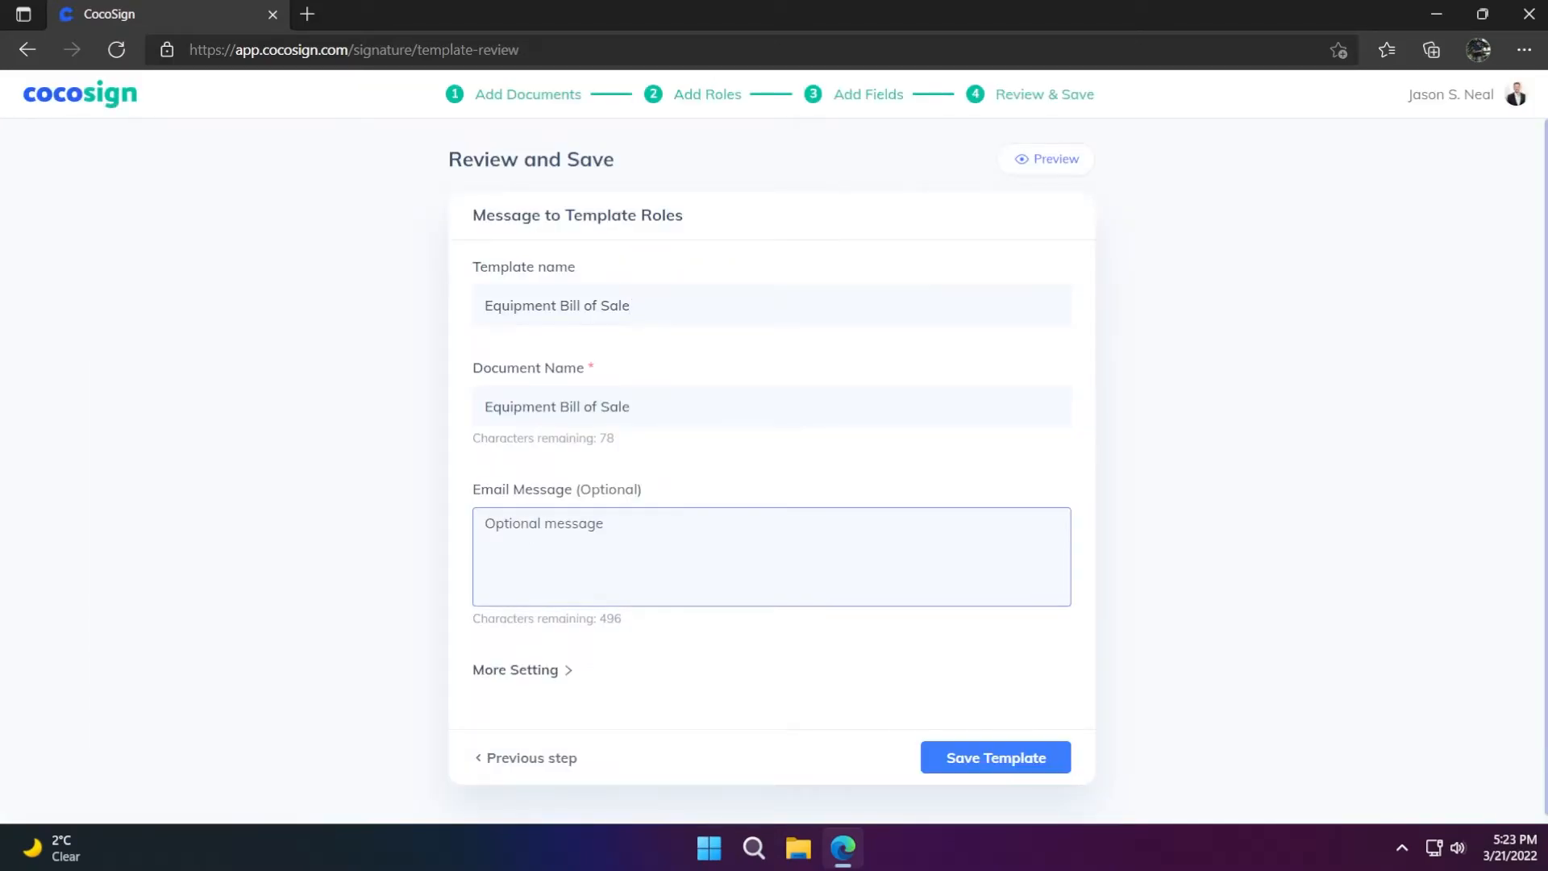
click(538, 670)
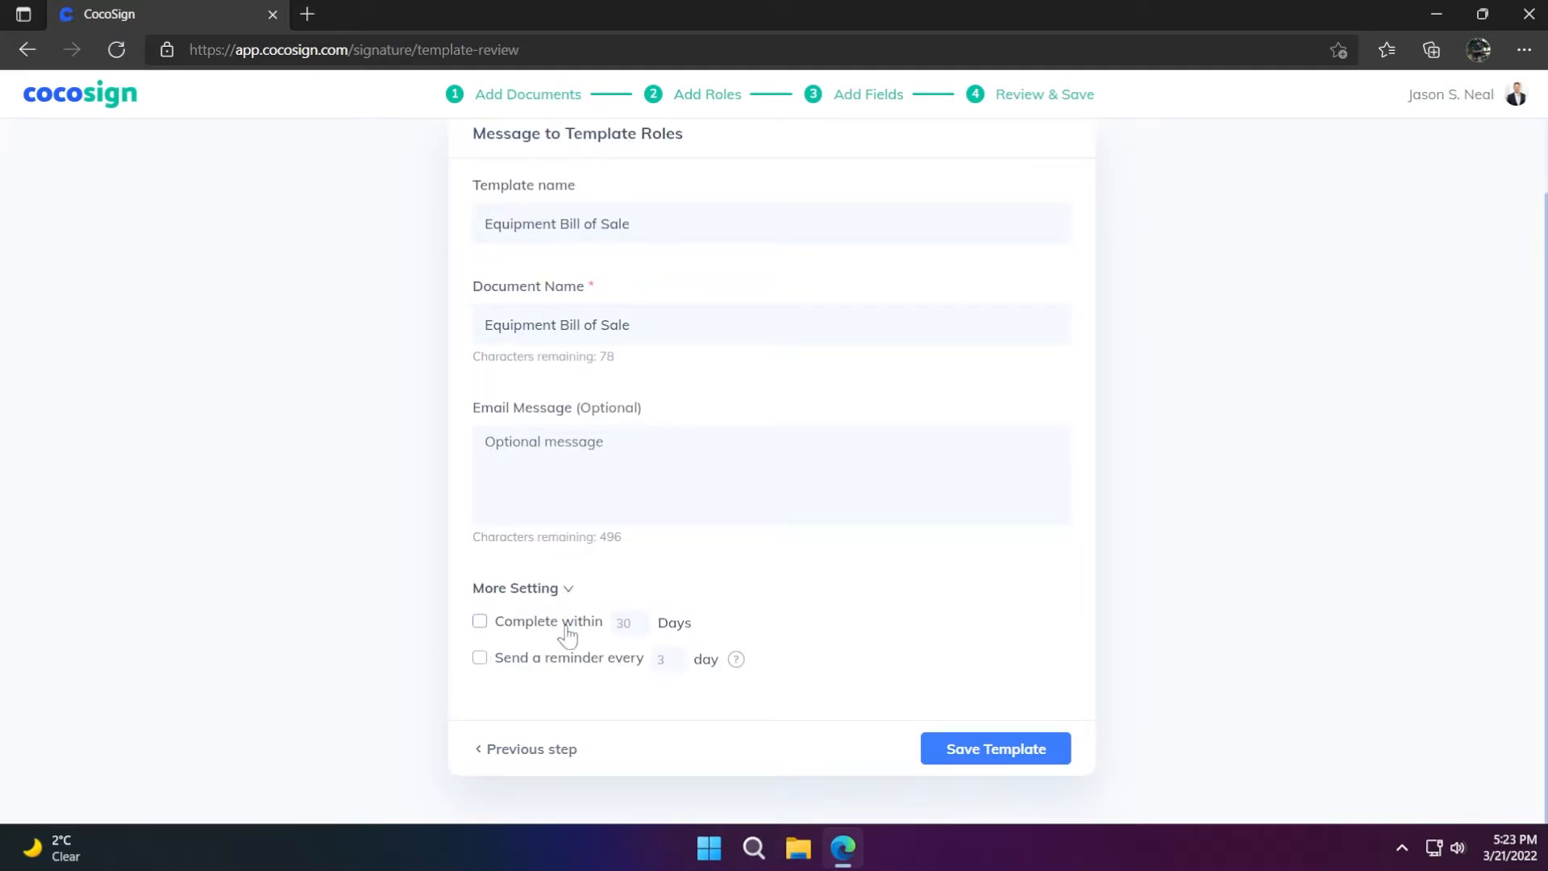
click(997, 766)
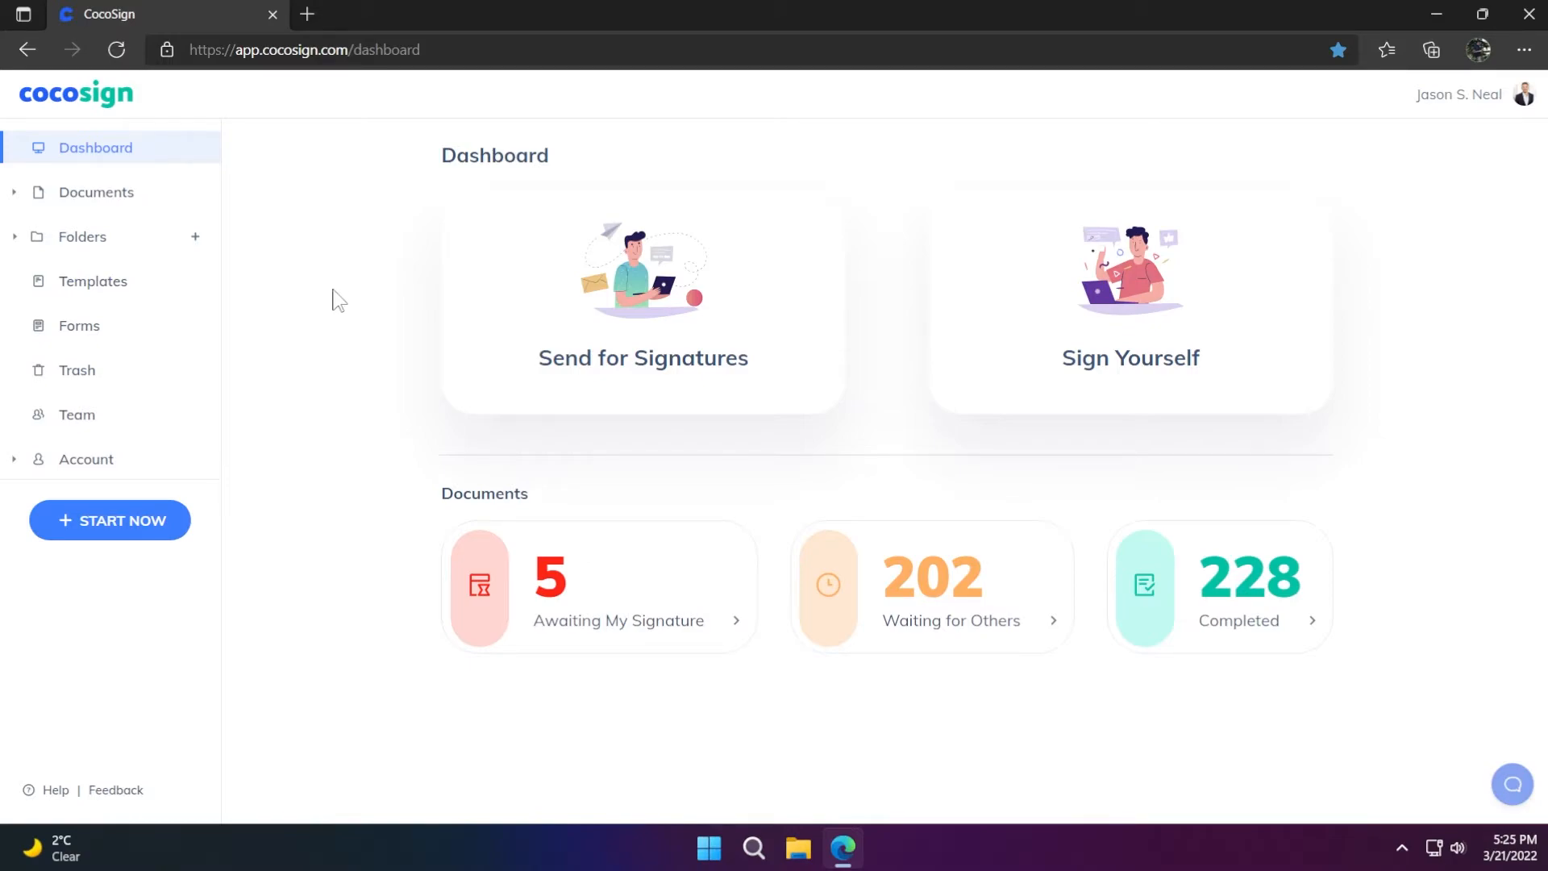
Start a signing request using the Equipment Bill of Sale template and proceed to recipients
click(95, 296)
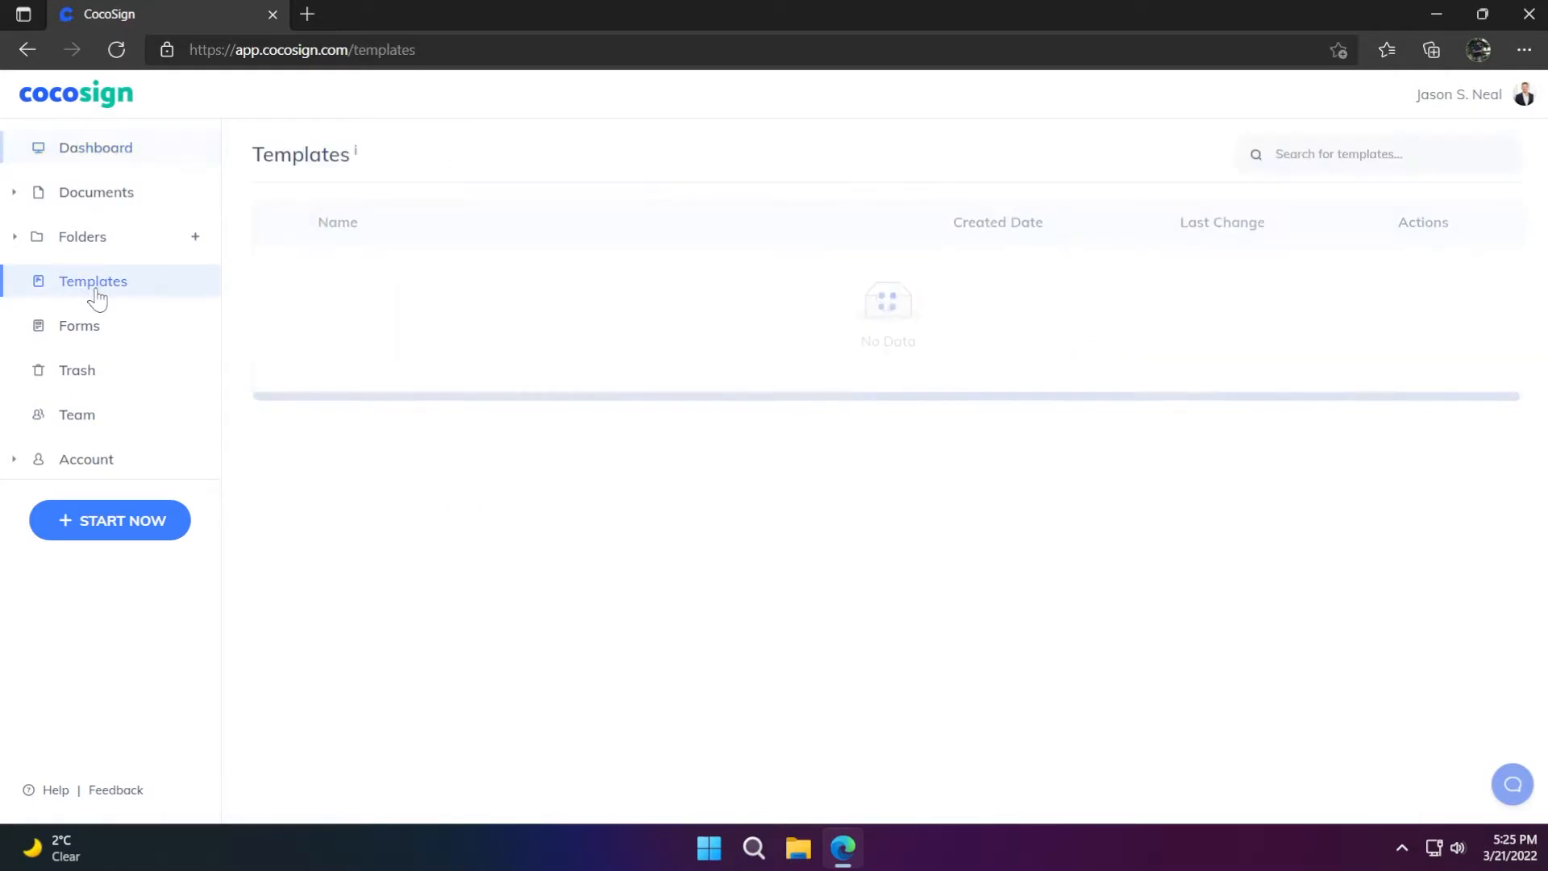
mouse_move(877, 277)
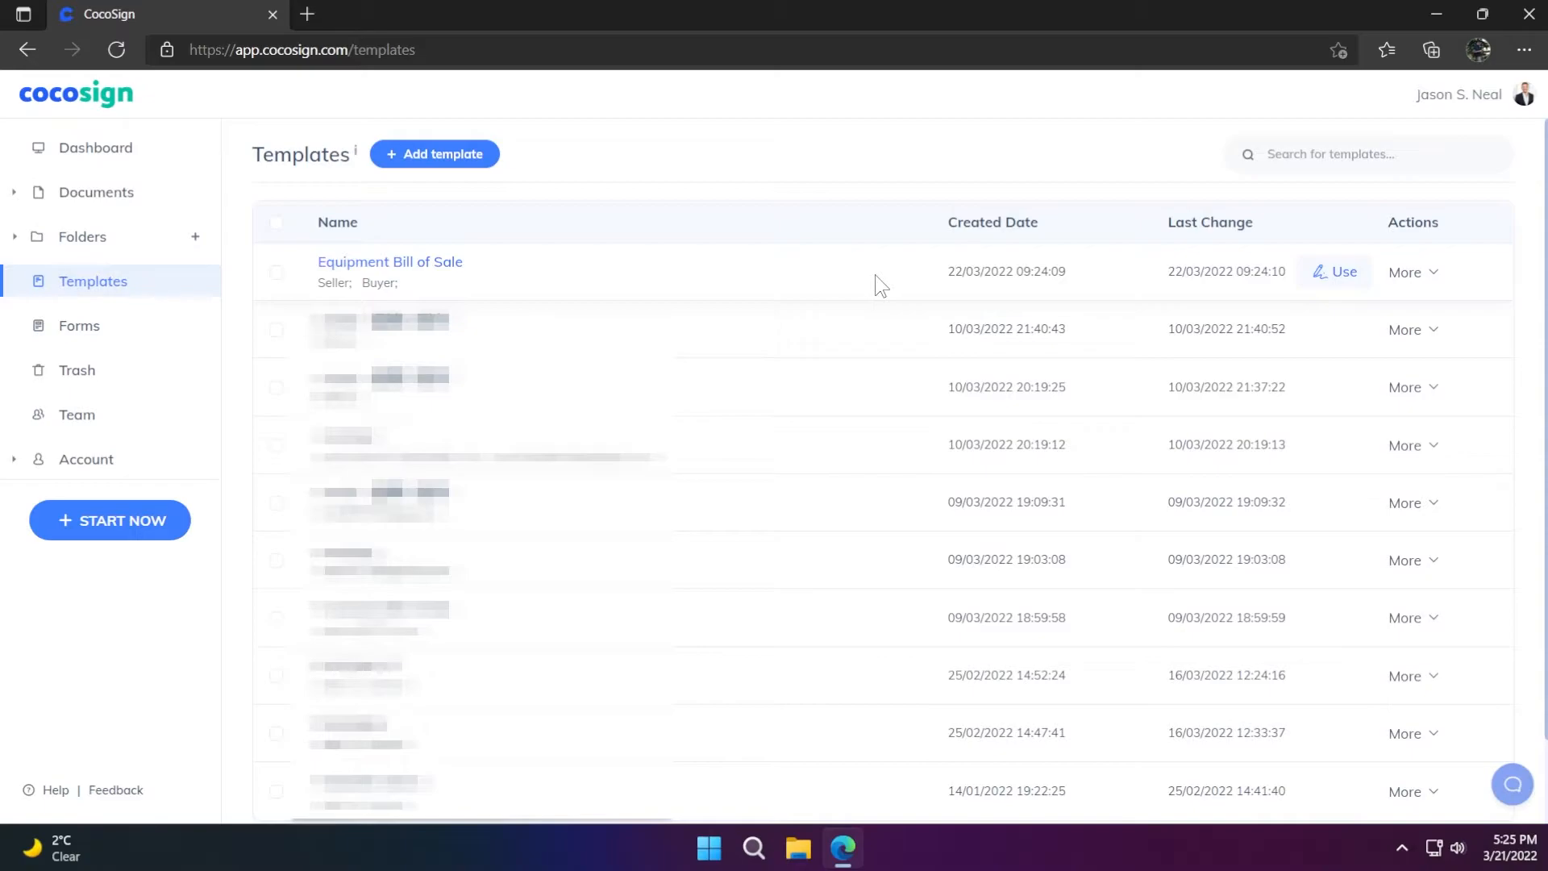
click(1333, 274)
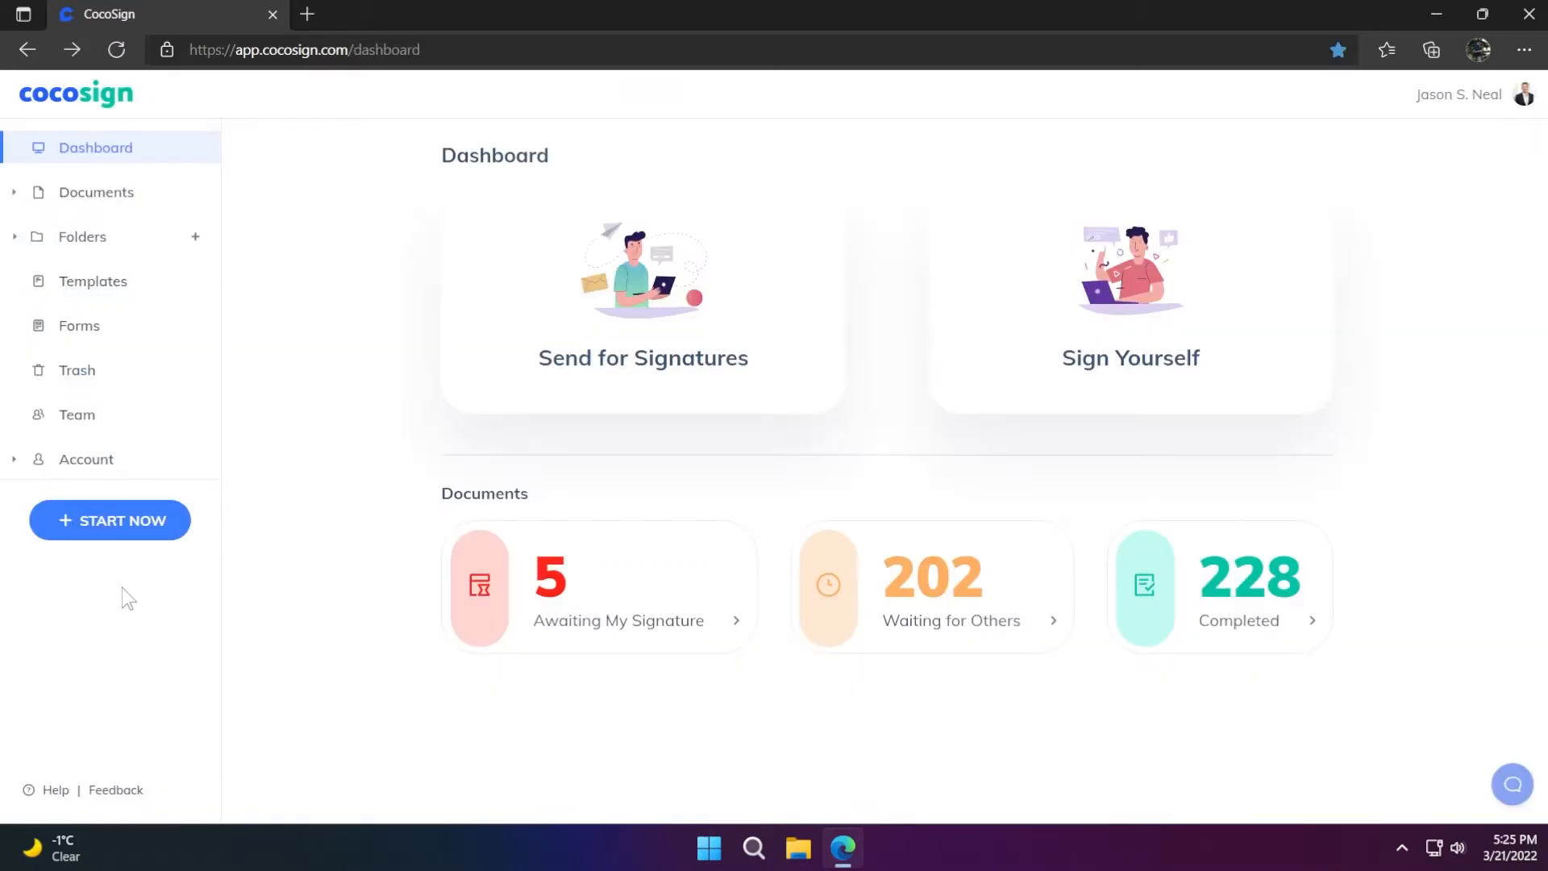
click(119, 534)
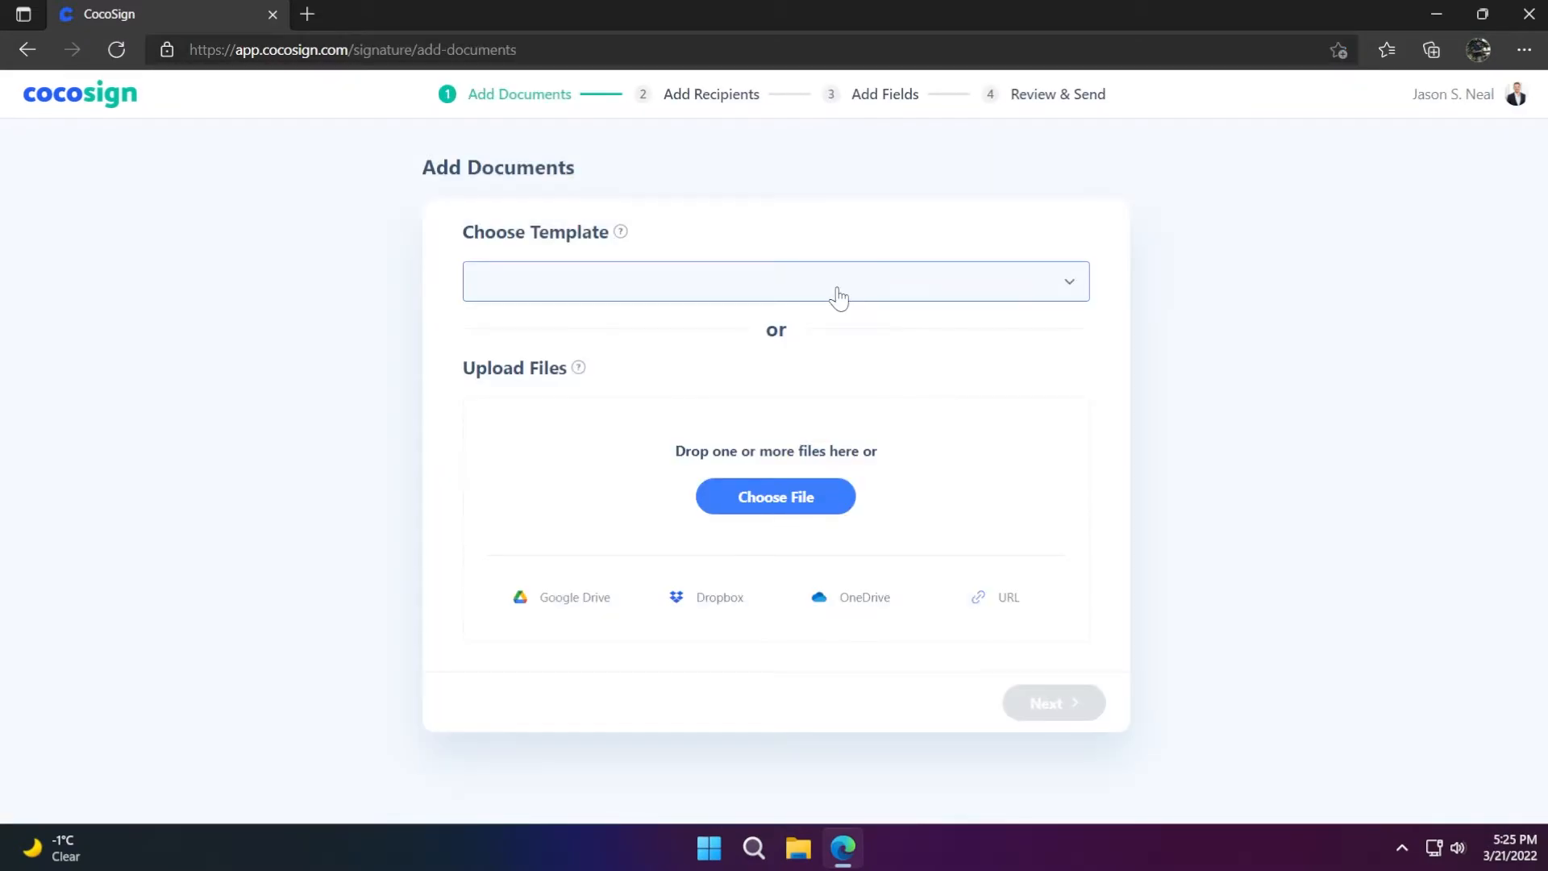
click(838, 299)
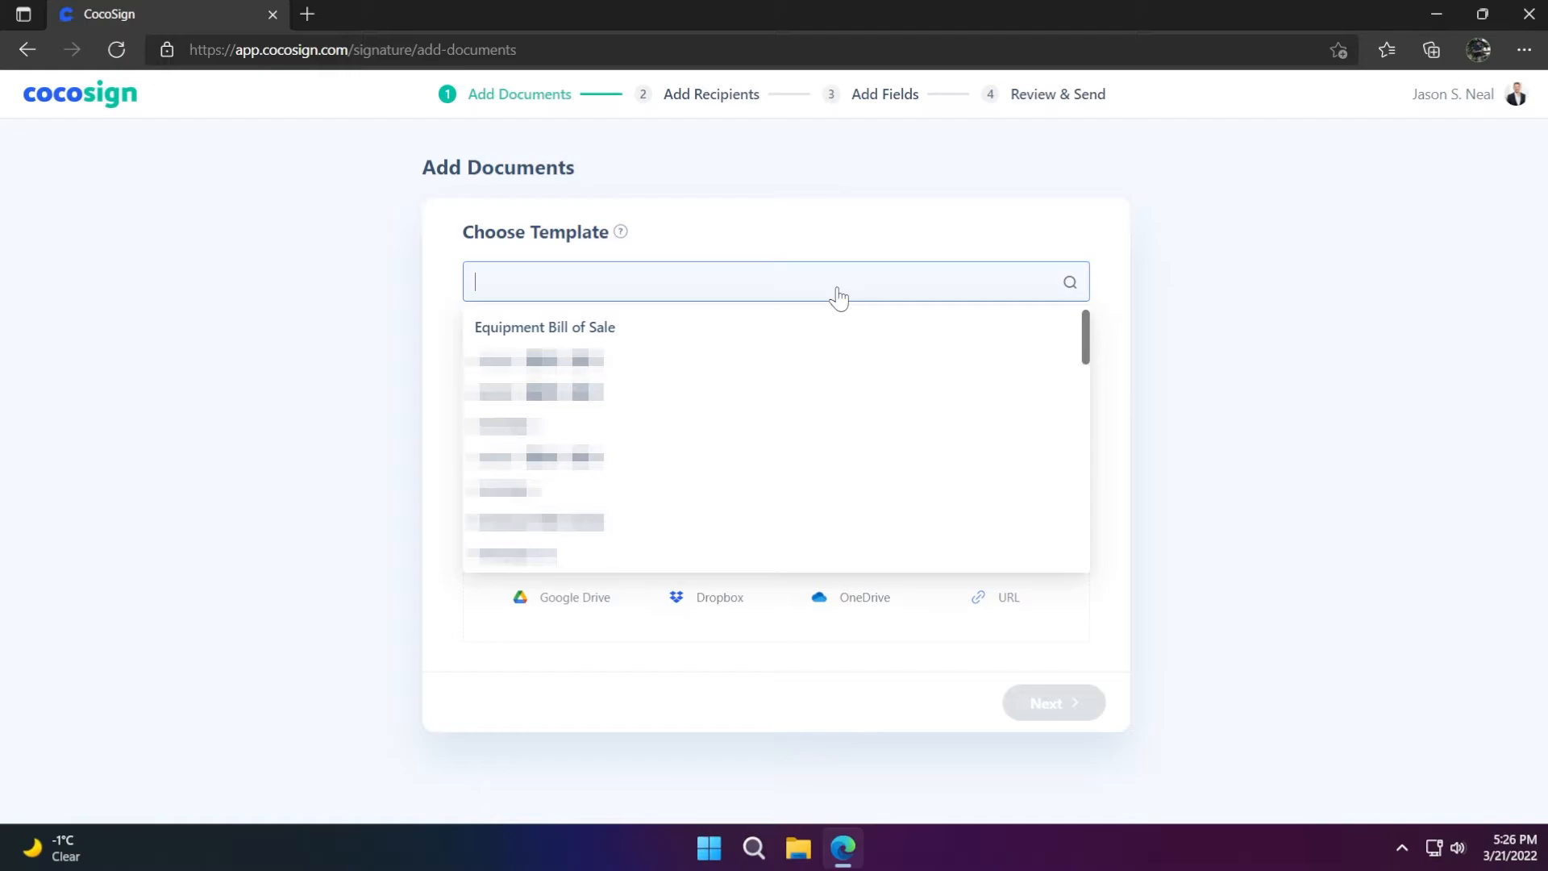
click(640, 330)
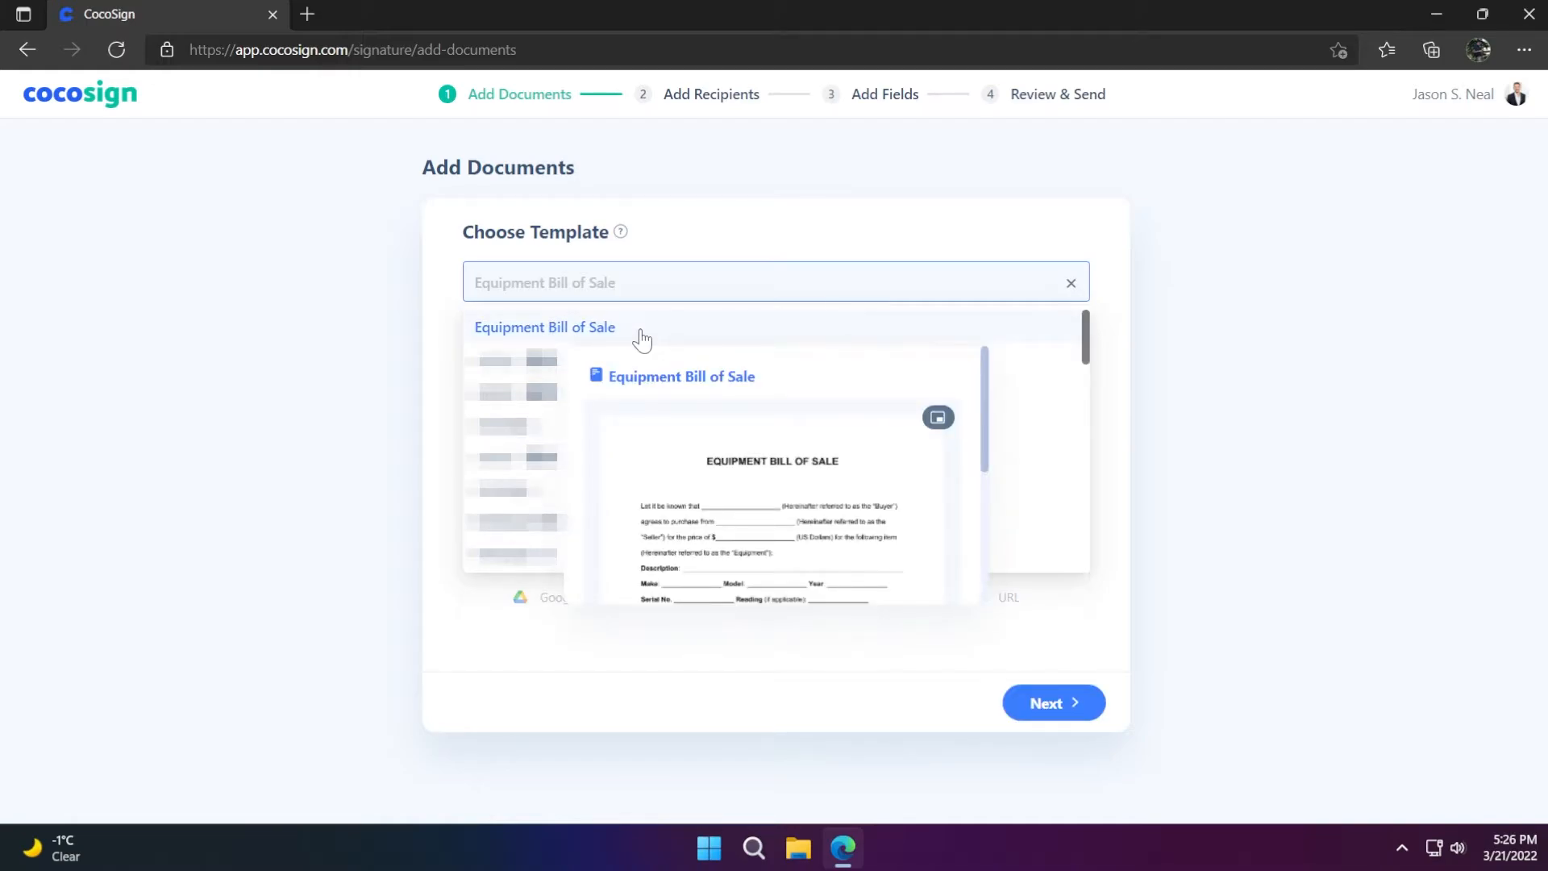
click(640, 327)
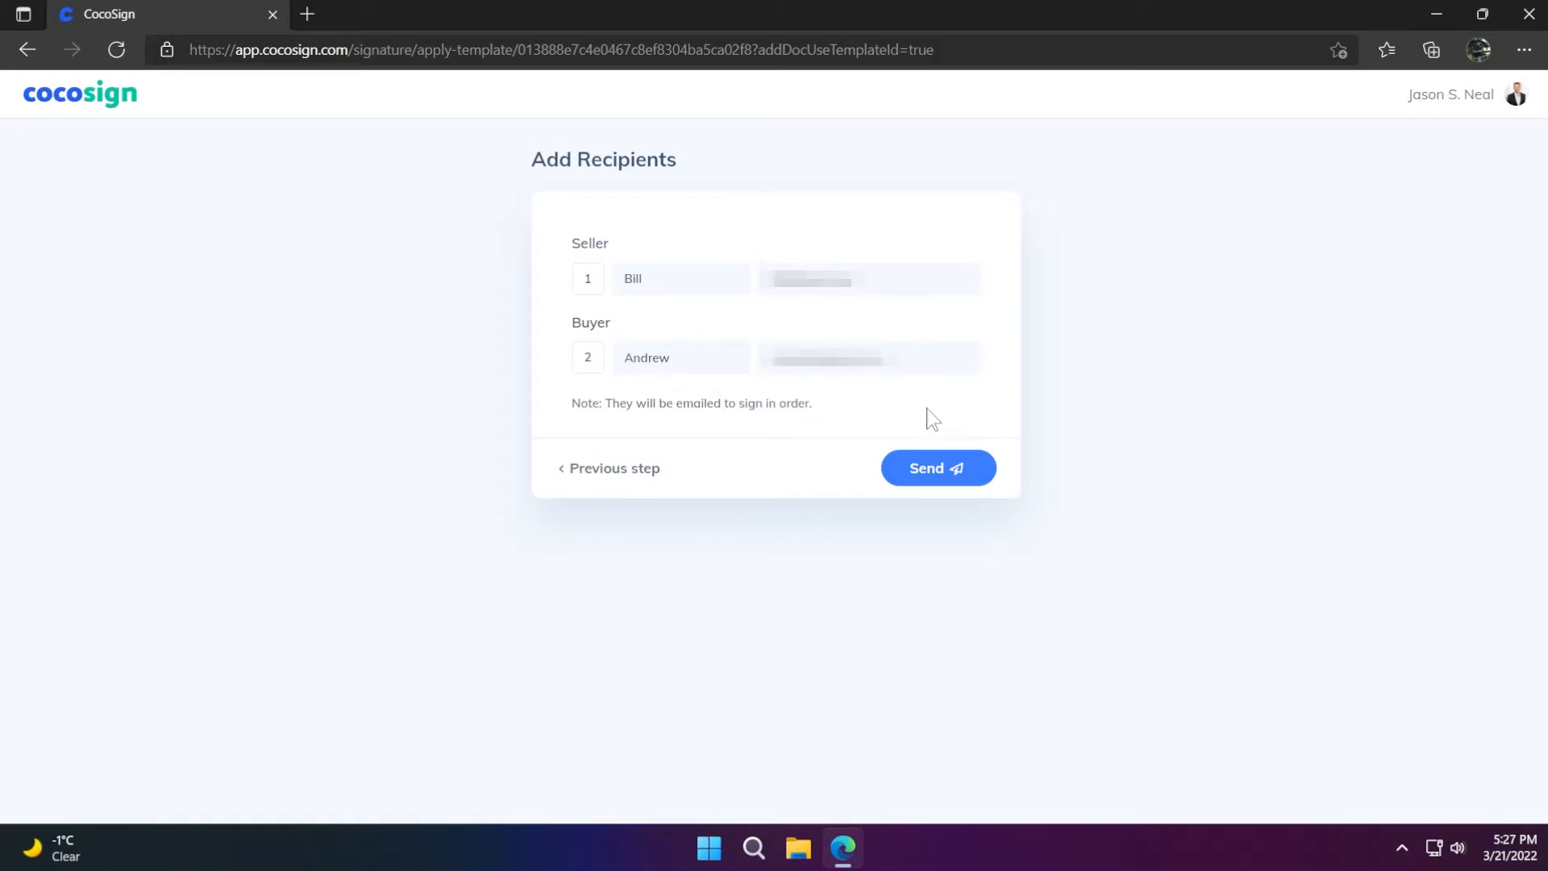
Send the bill of sale to Seller and Buyer, then open Equipment Bill of Sale's actions list
click(950, 471)
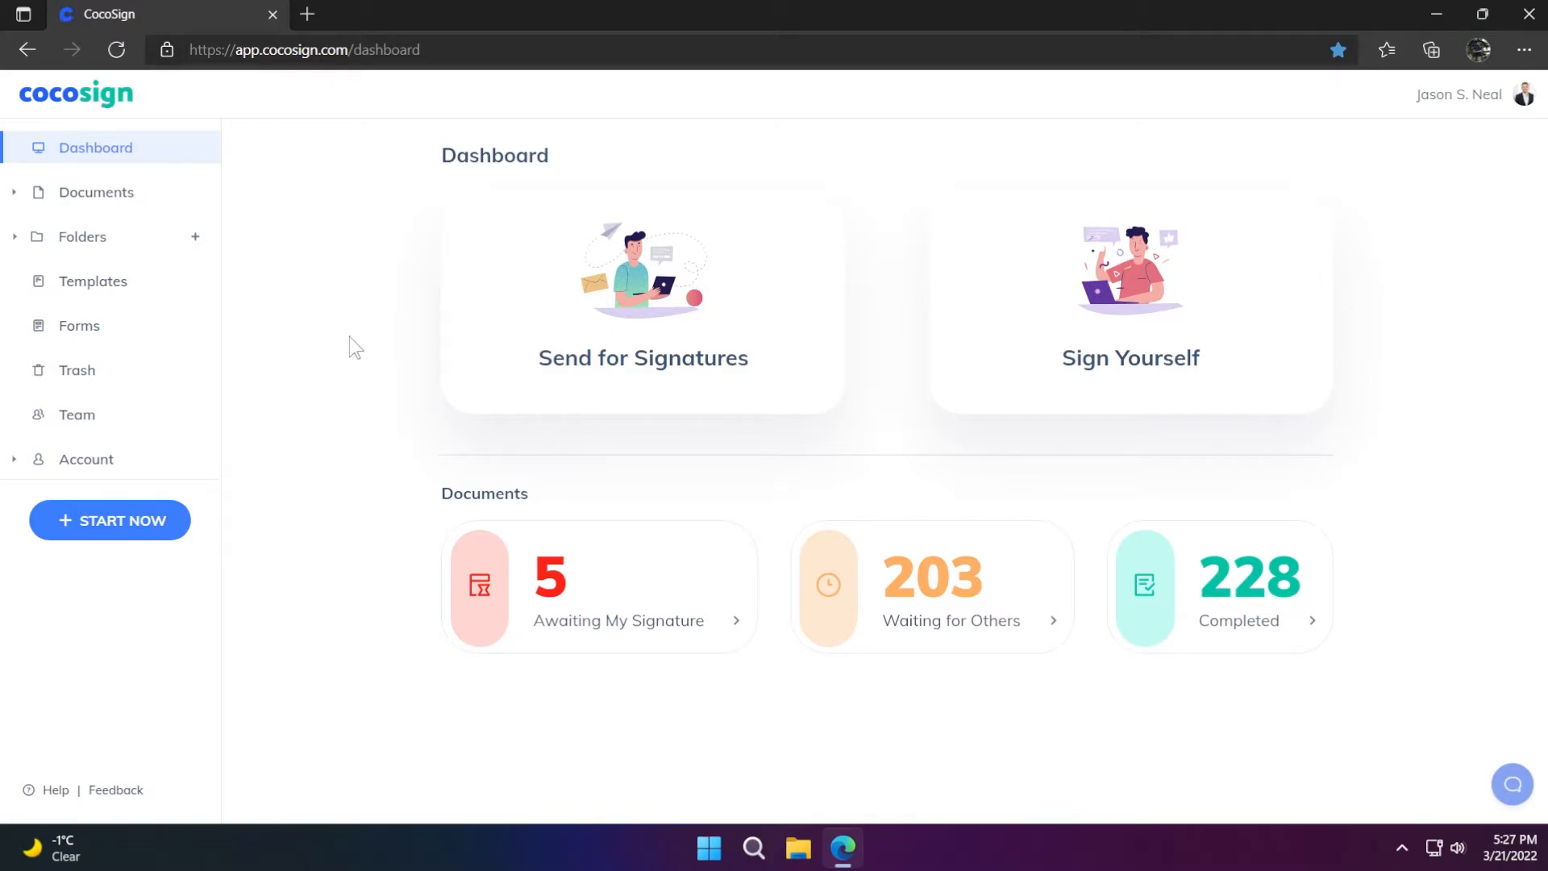
click(99, 292)
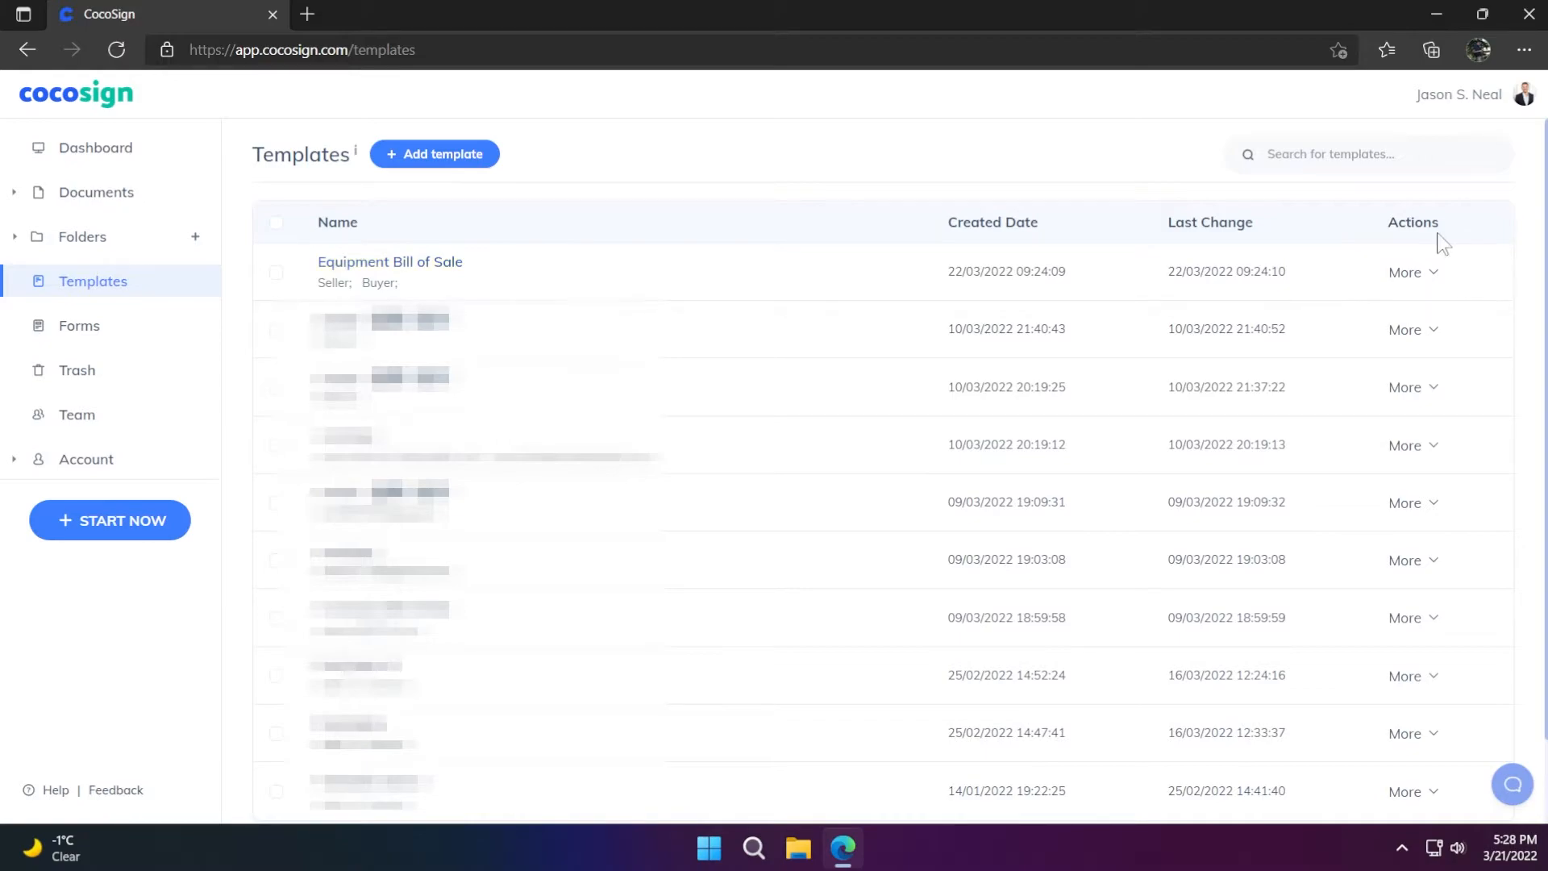
click(1417, 275)
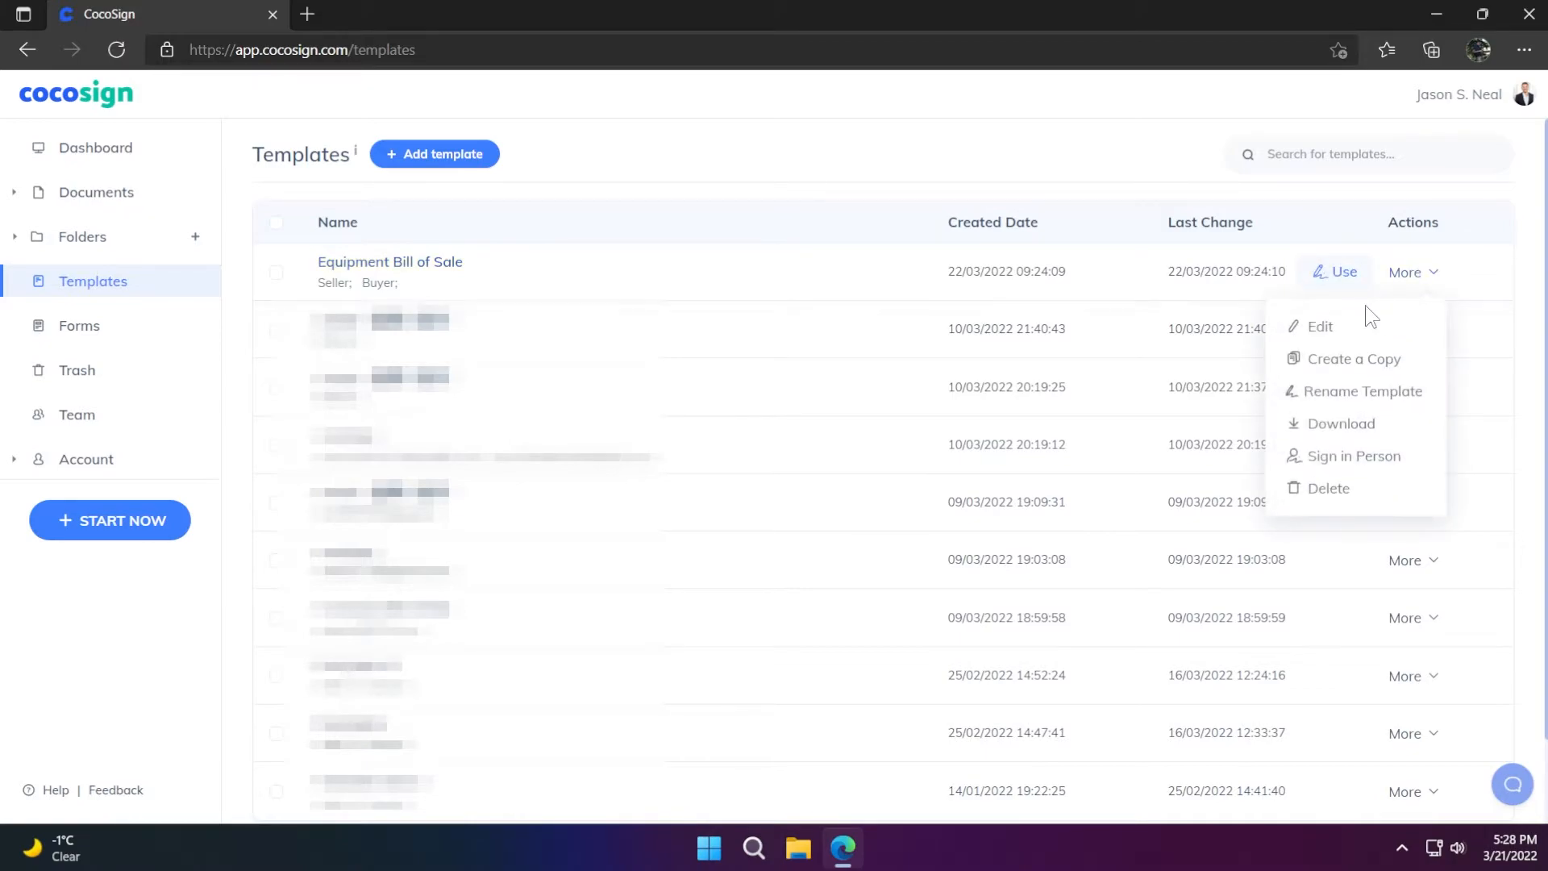
Edit Equipment Bill of Sale, removing the bill of sale PDF so only the NDA remains
click(1359, 342)
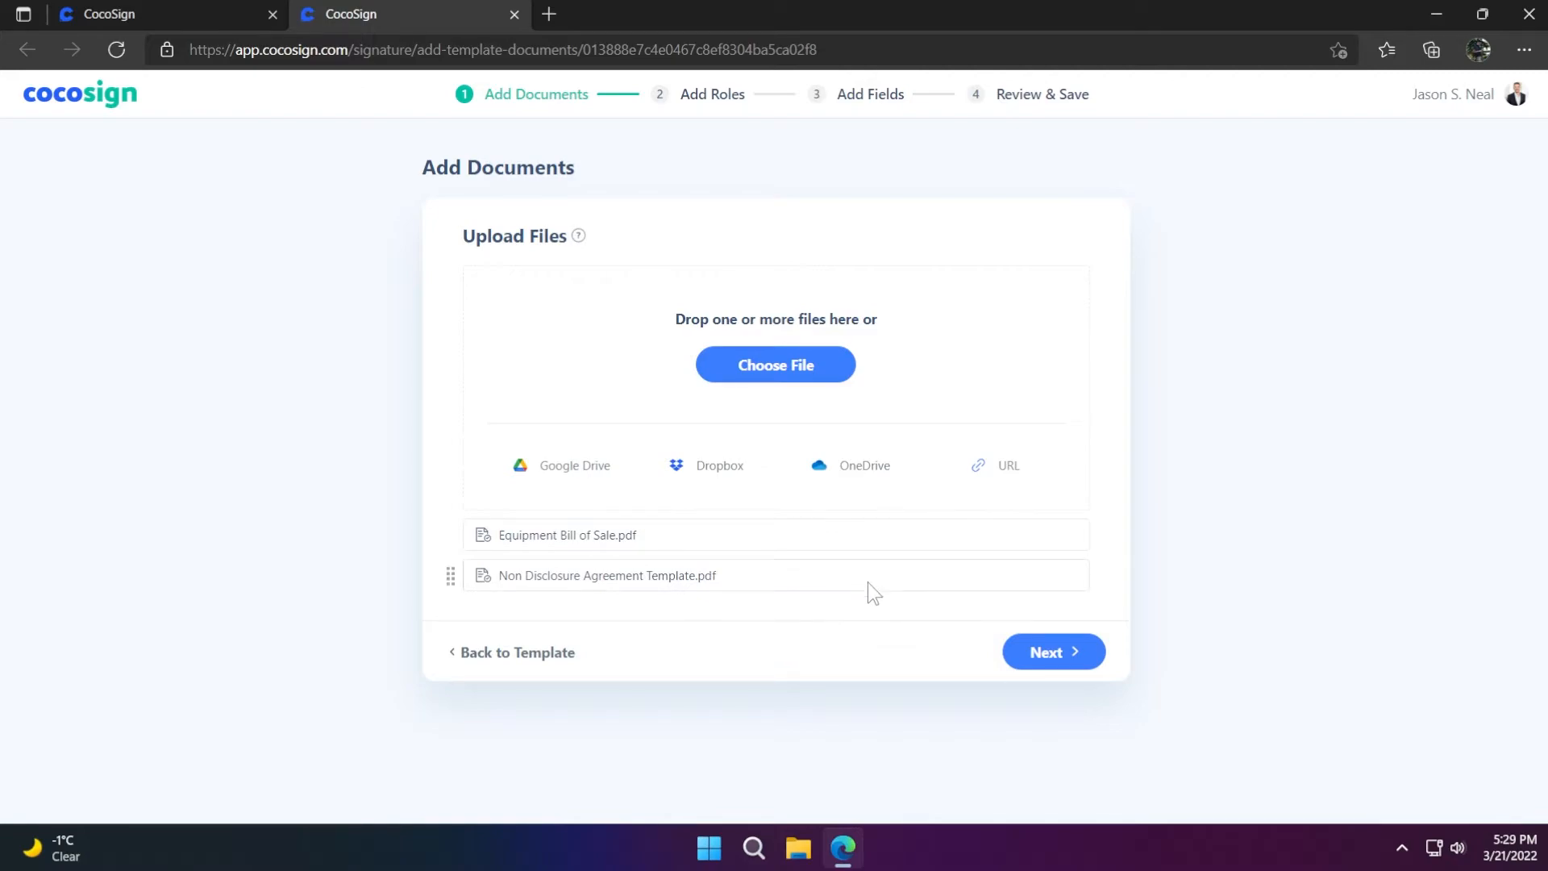
click(1070, 539)
key(Return)
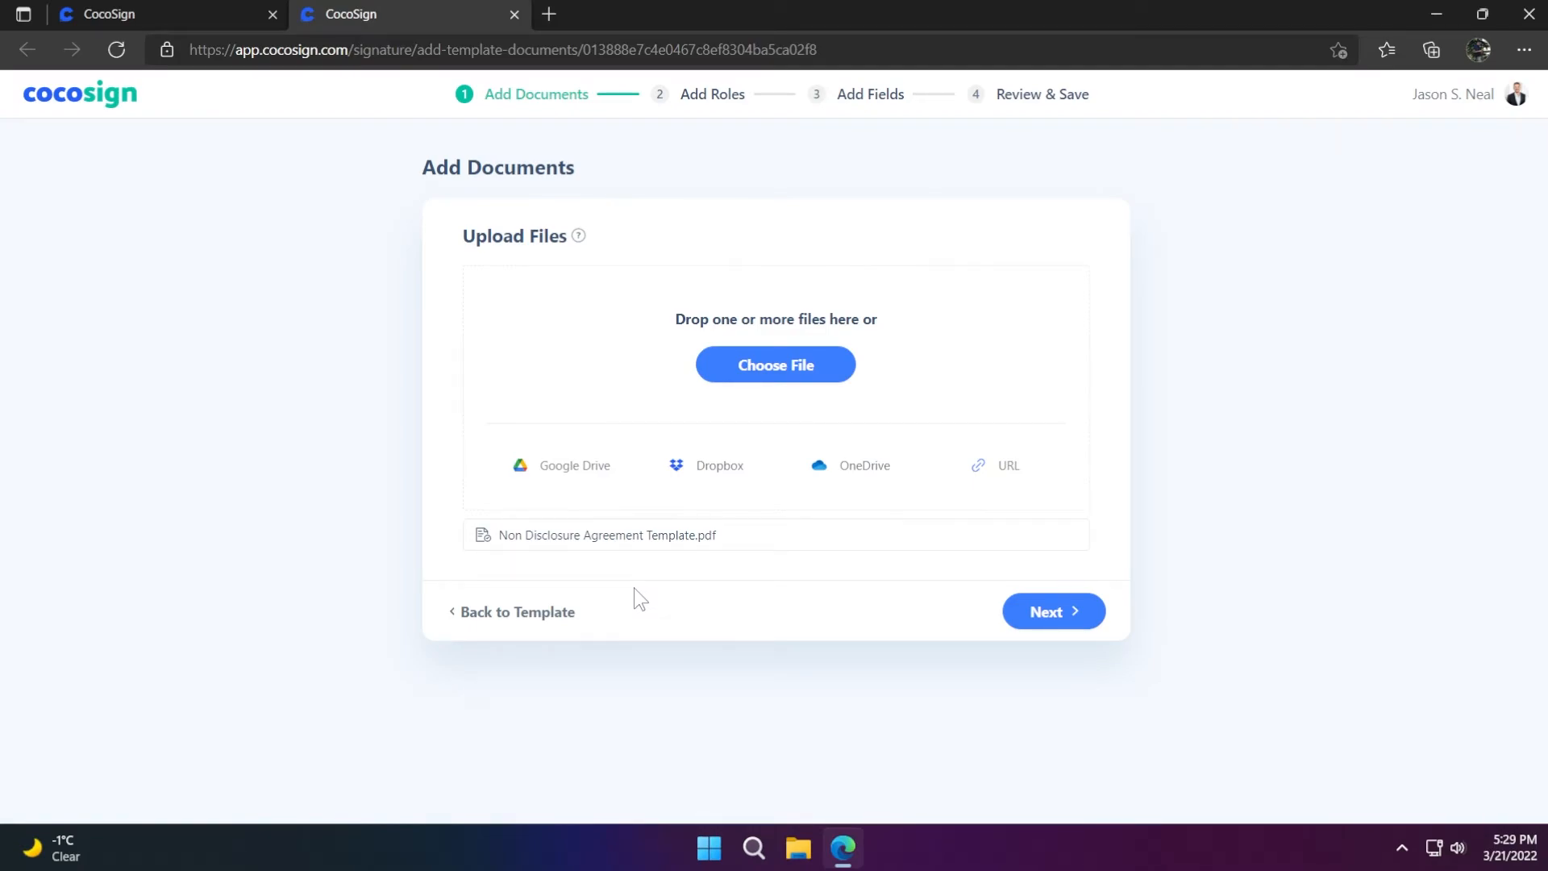
click(1068, 621)
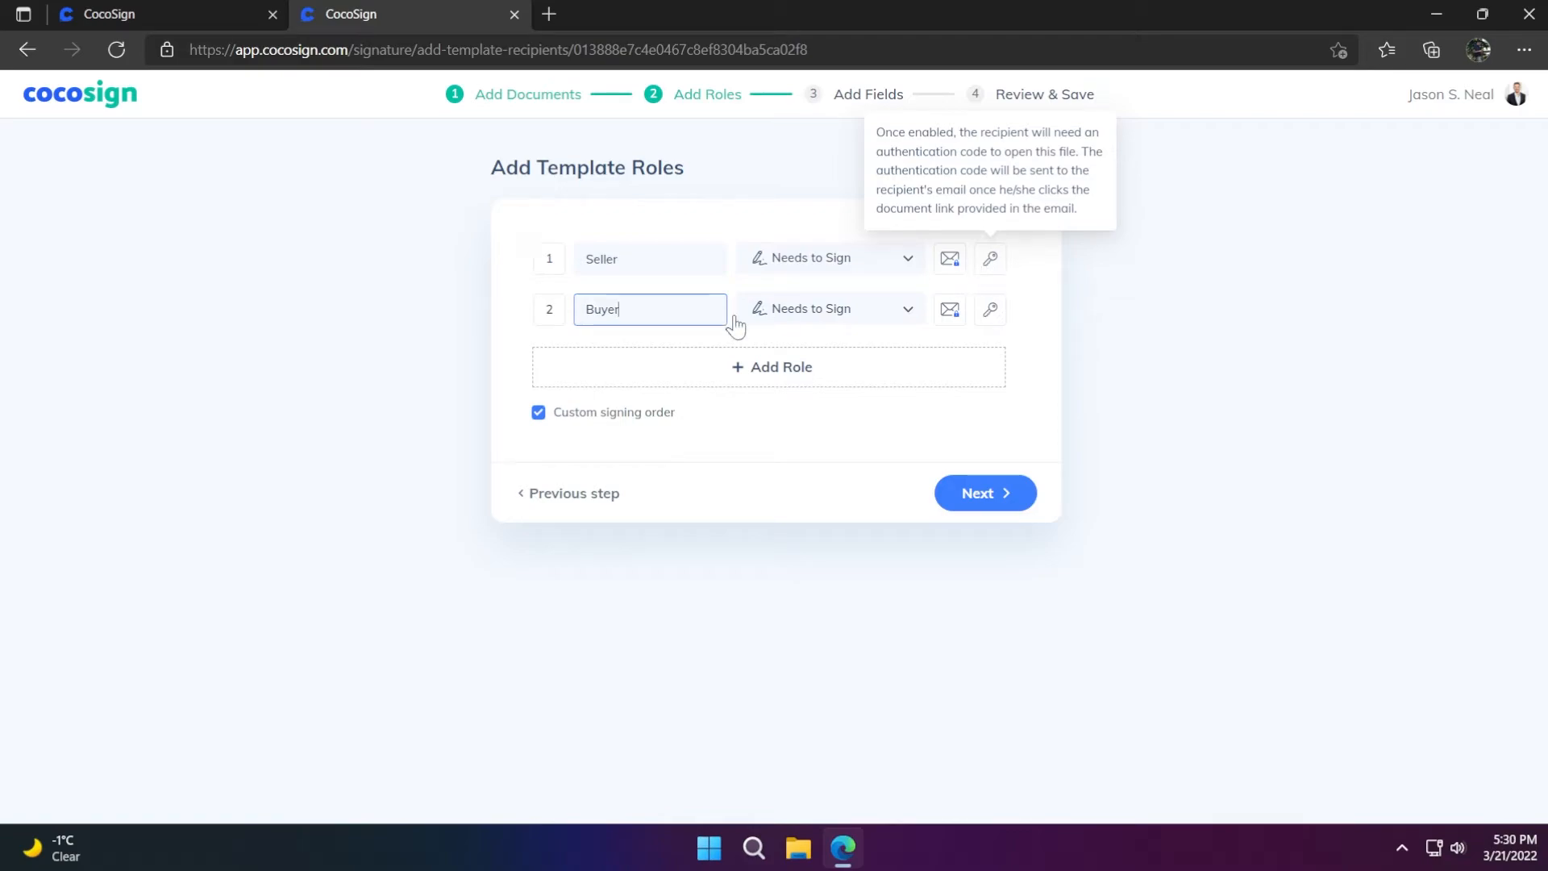
Place a Seller signature field over the NDA's first-page principal-offices blank
click(985, 493)
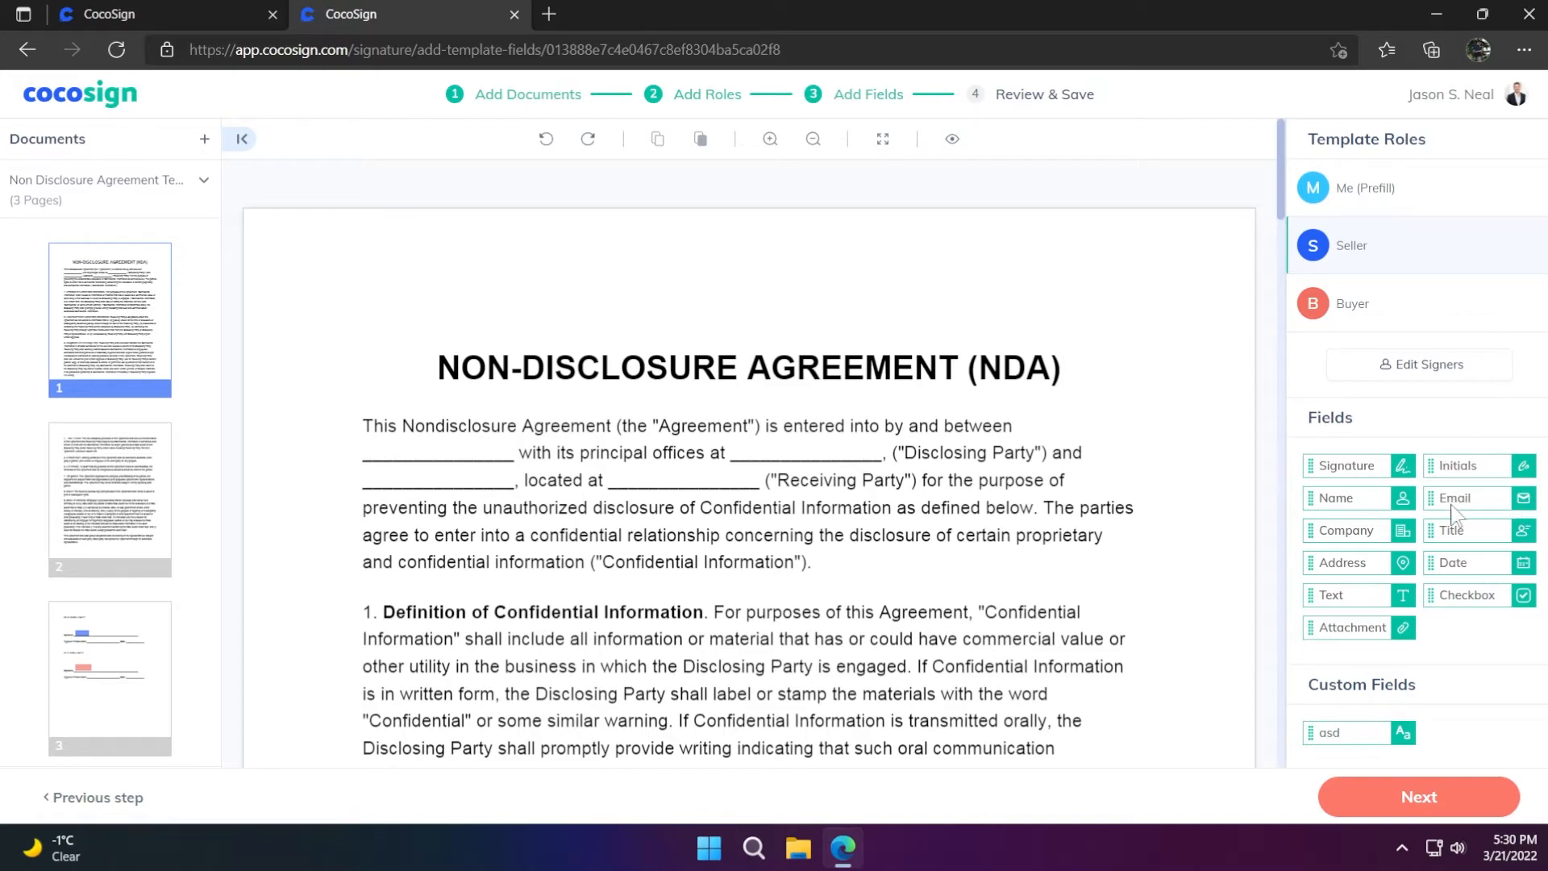
drag(1355, 465, 784, 458)
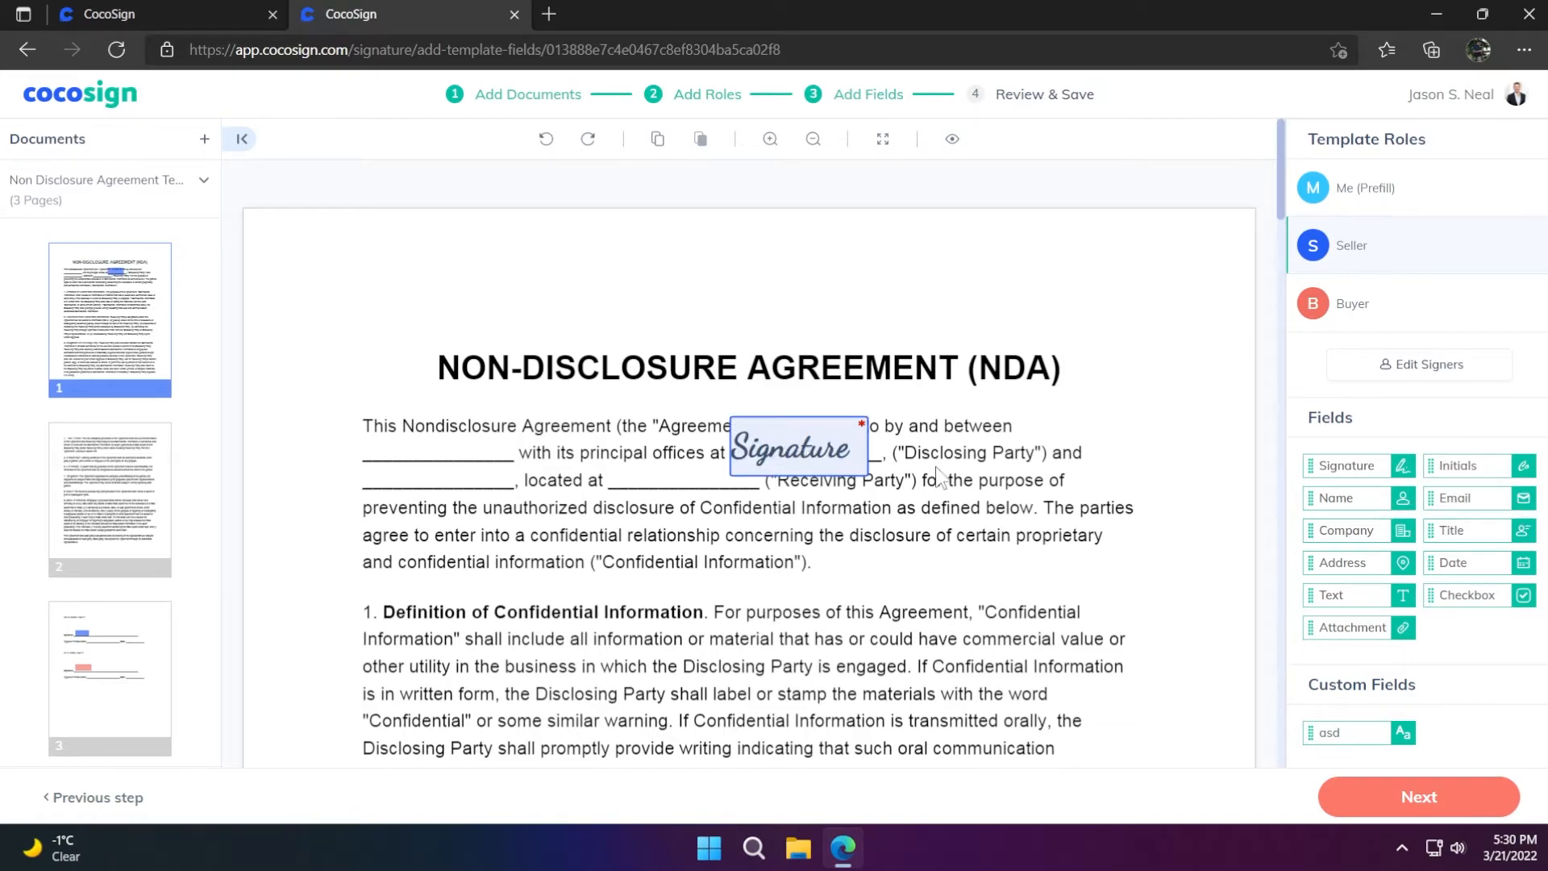
click(806, 458)
click(878, 329)
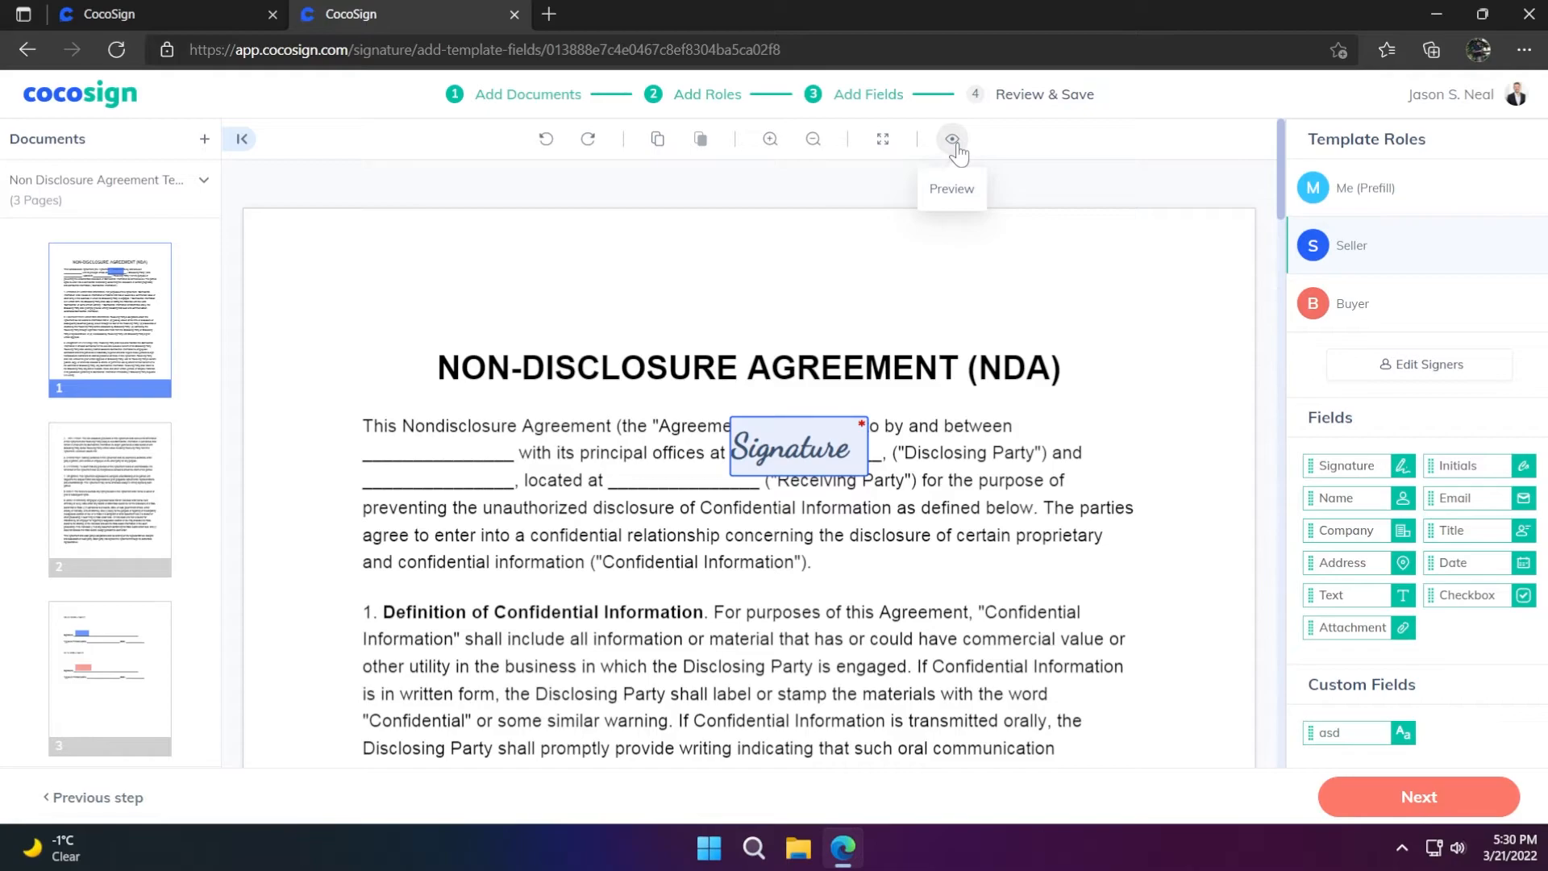
click(1419, 796)
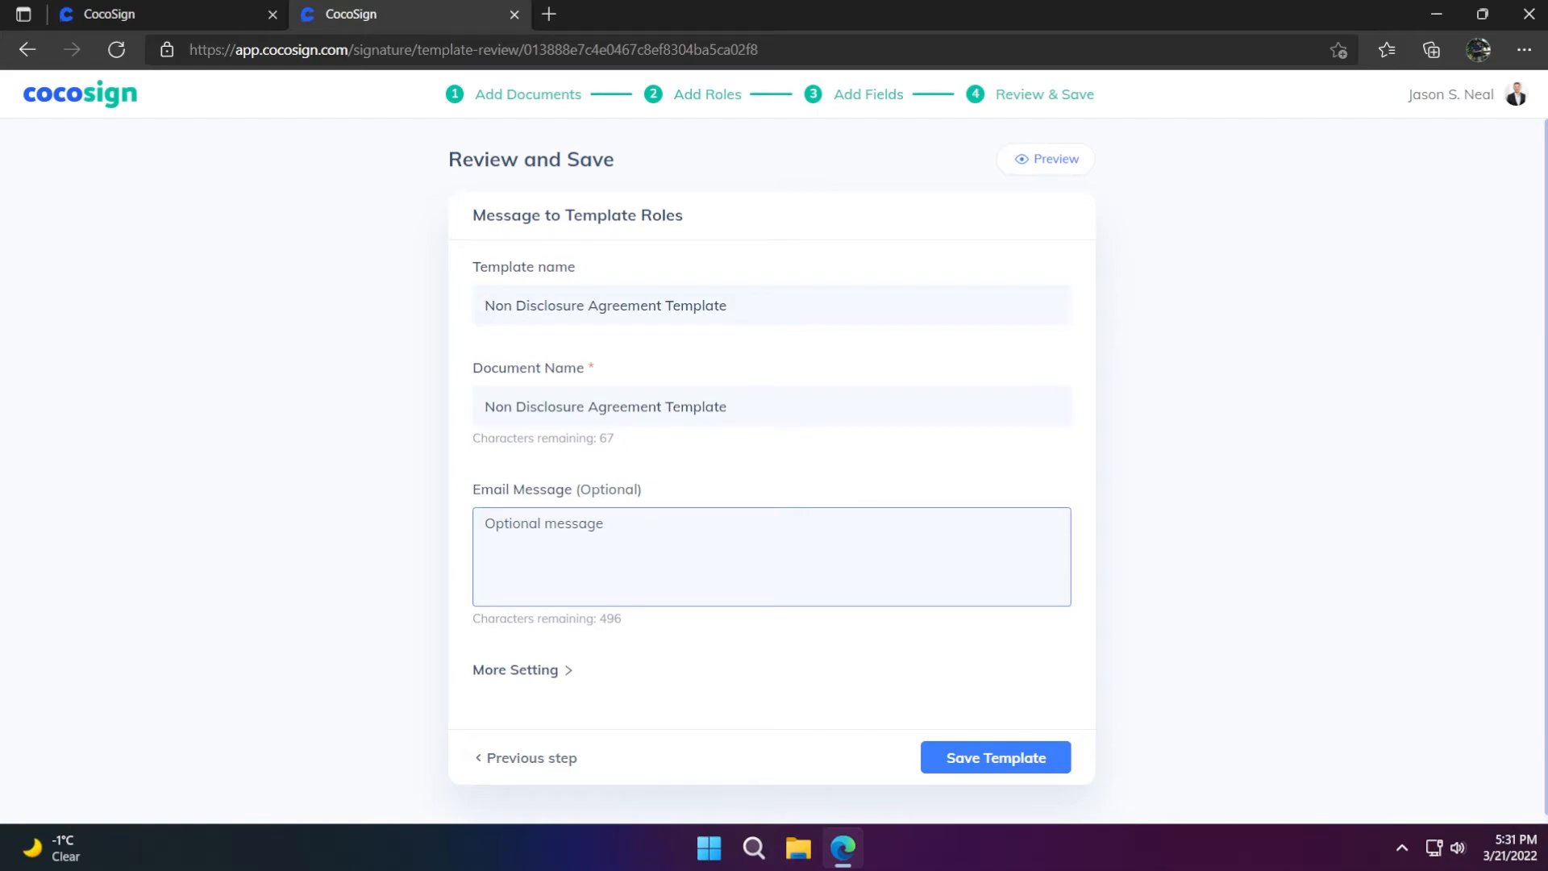
Expand More Setting and save the reworked NDA template
click(522, 669)
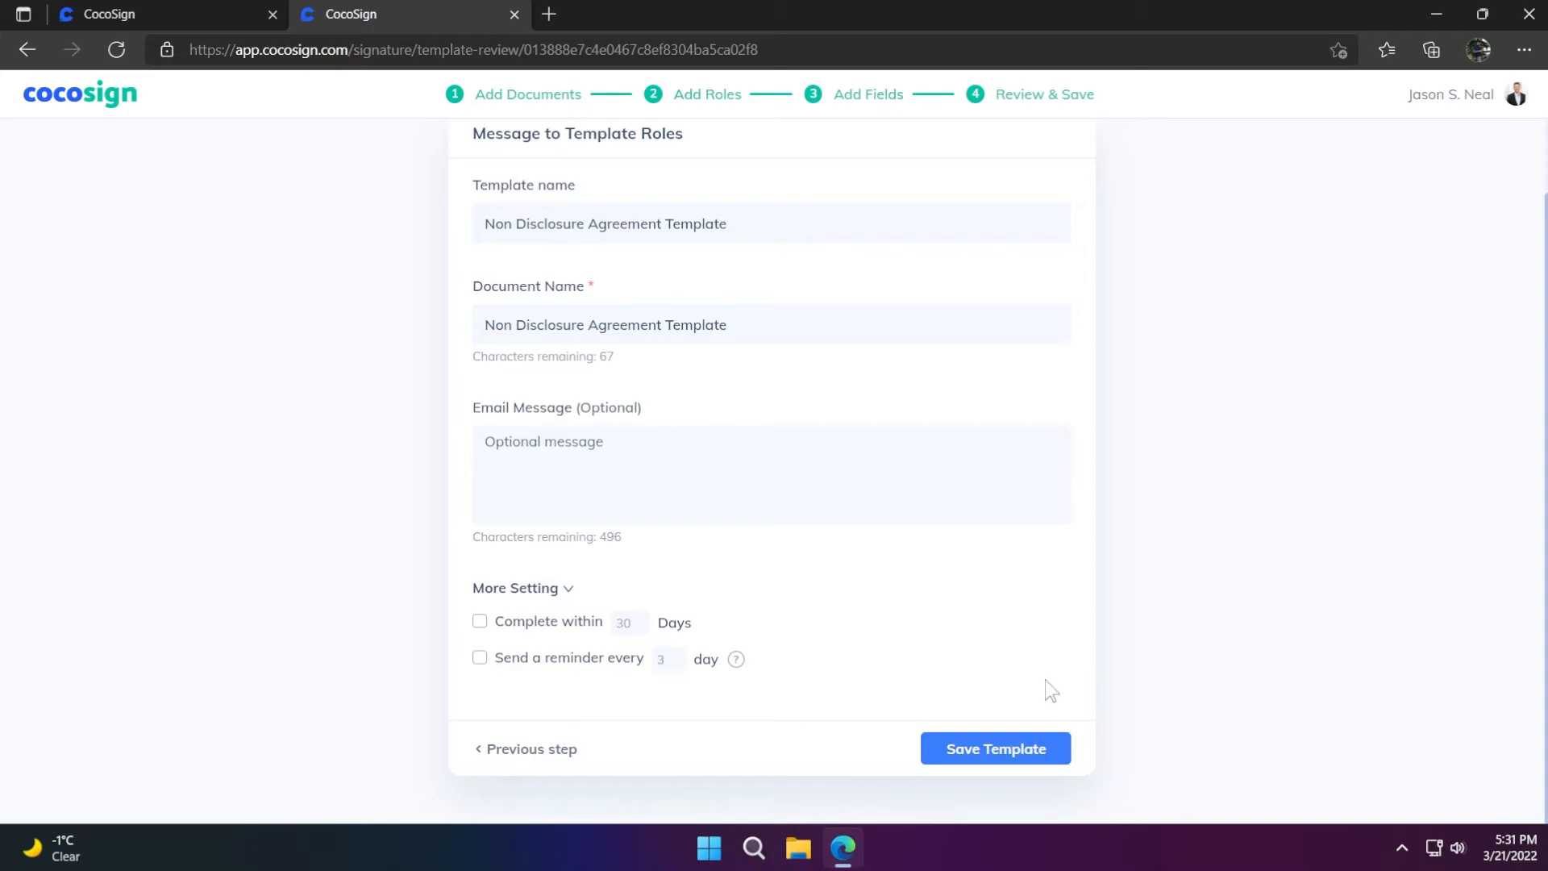
click(990, 757)
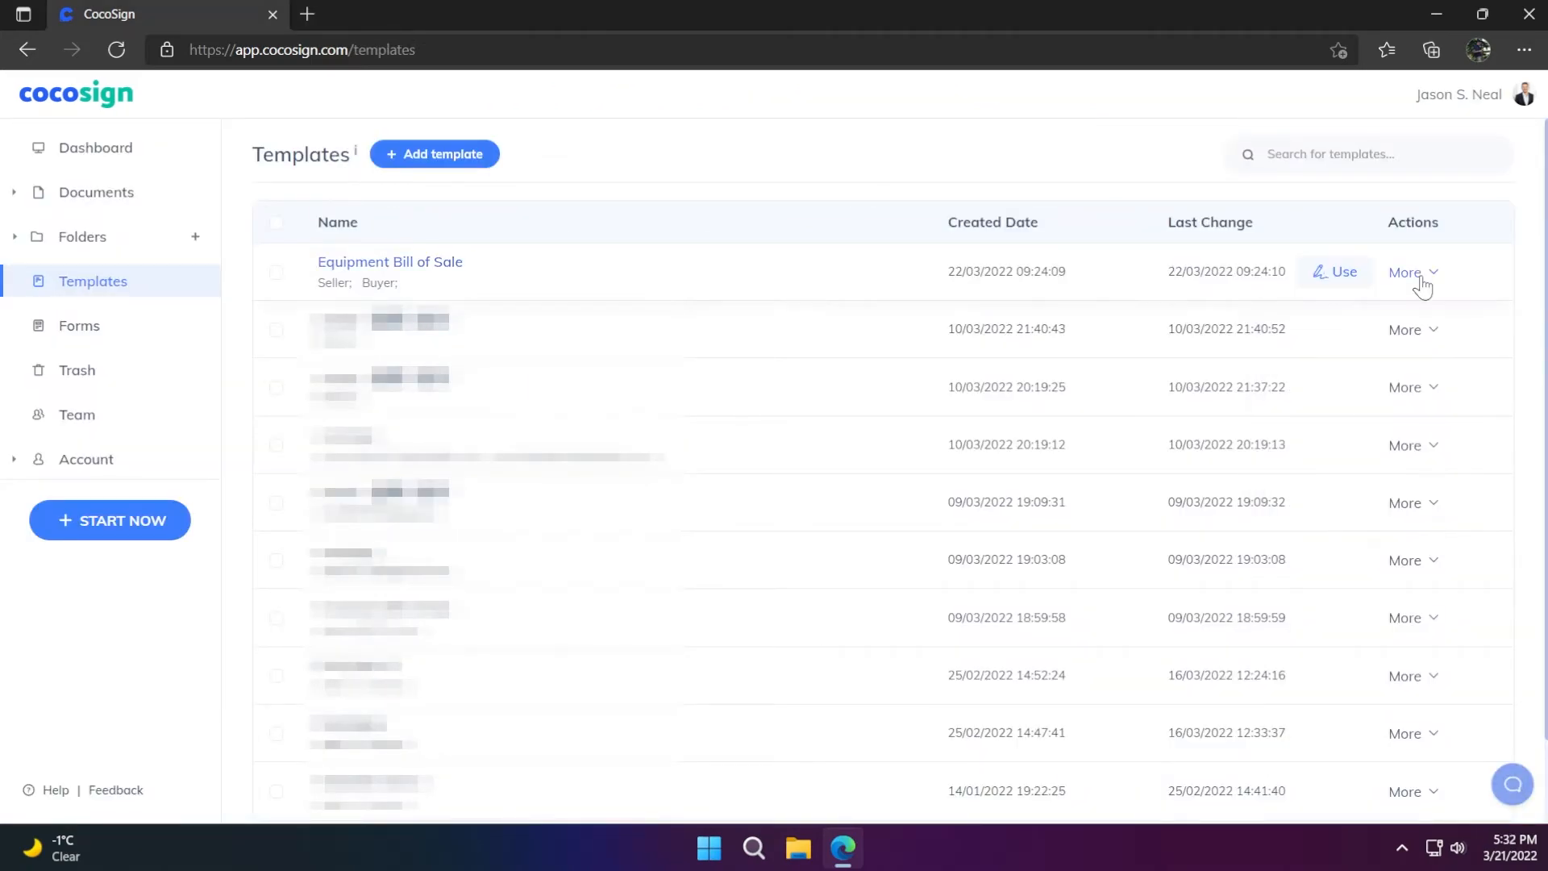
Create a copy of the first template and close the copy's editor tab
click(1421, 280)
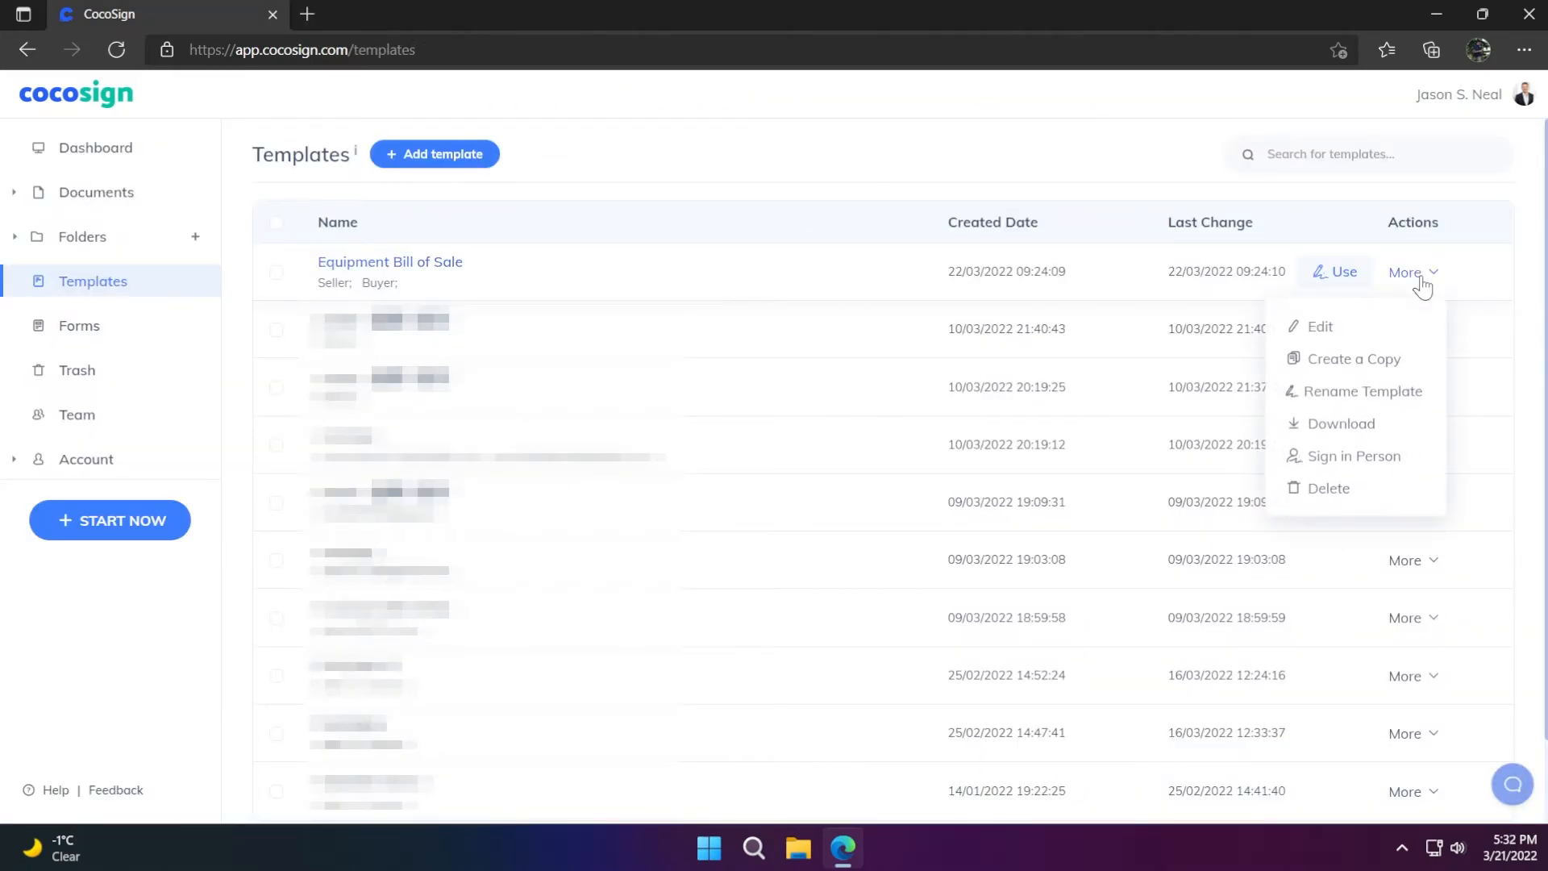
click(1335, 364)
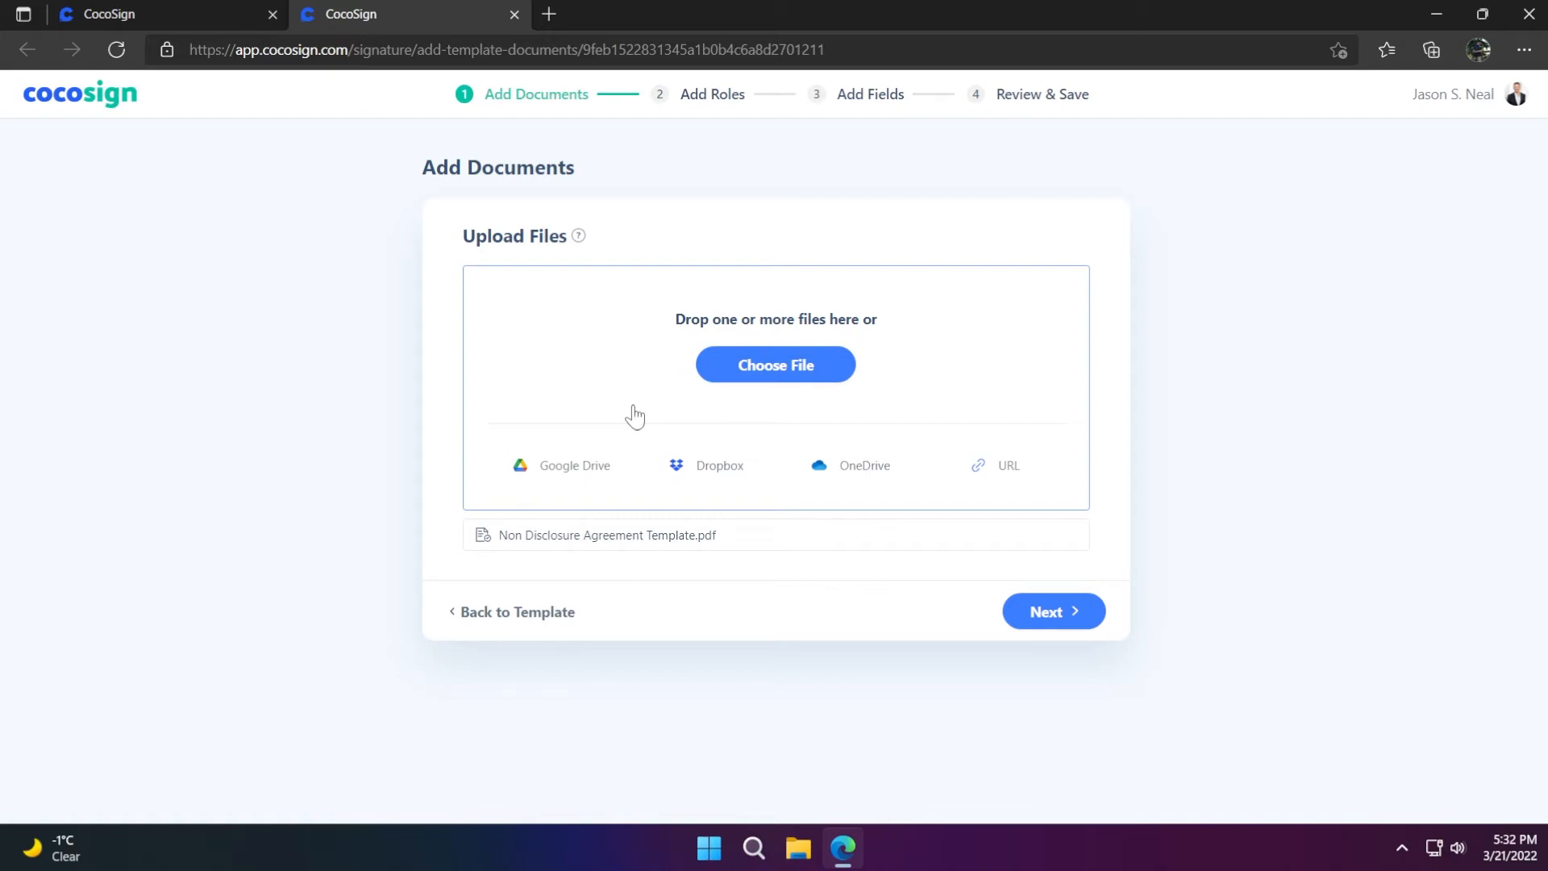
key(ctrl+w)
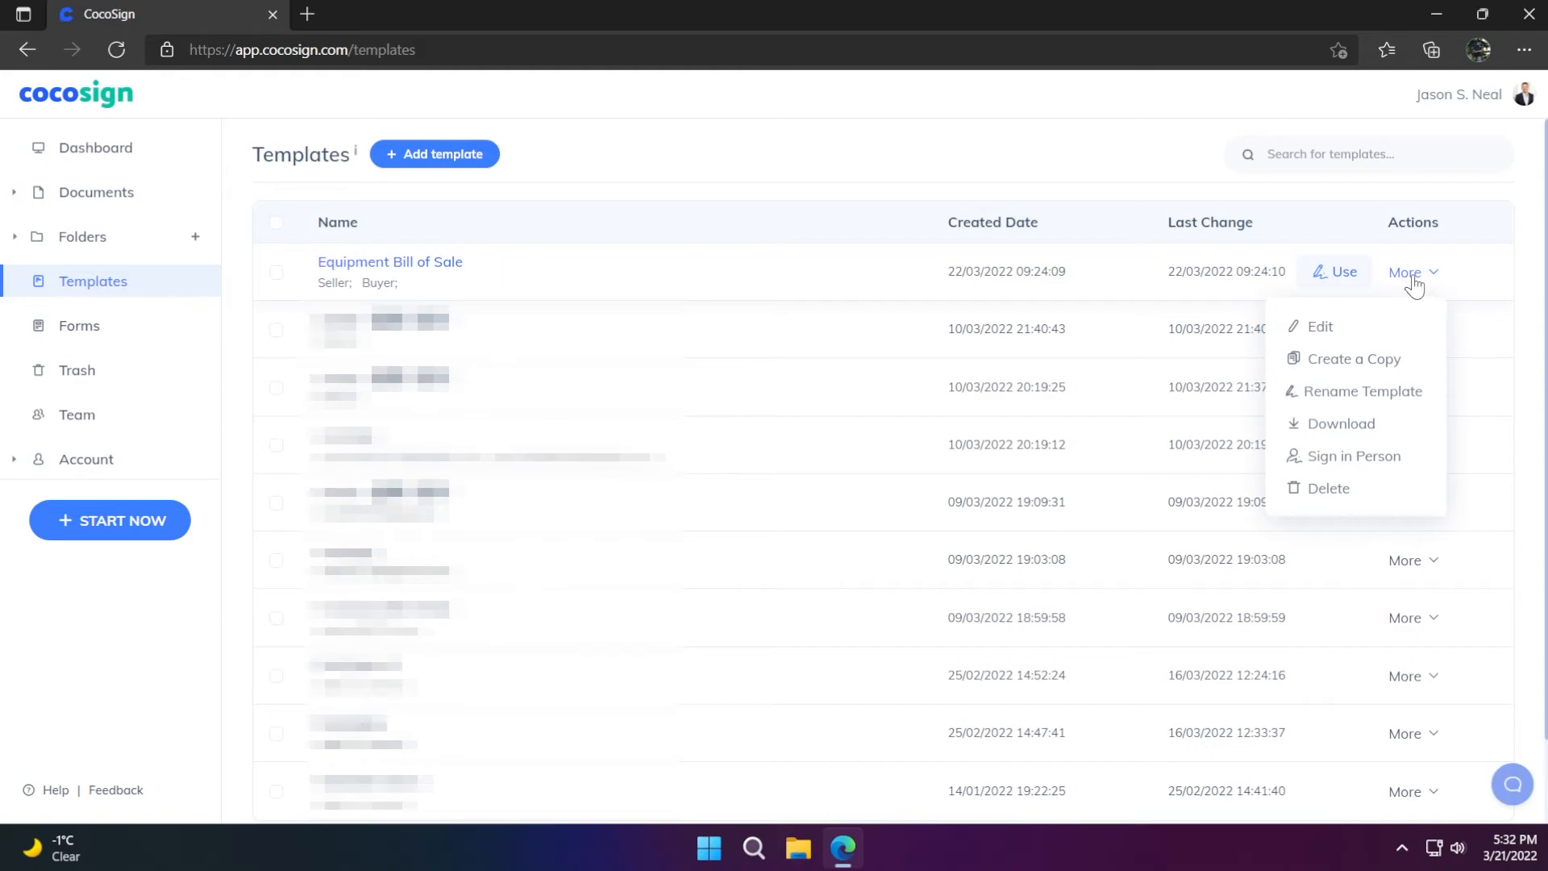
Rename the Equipment Bill of Sale template to Equipment Bill
click(1354, 395)
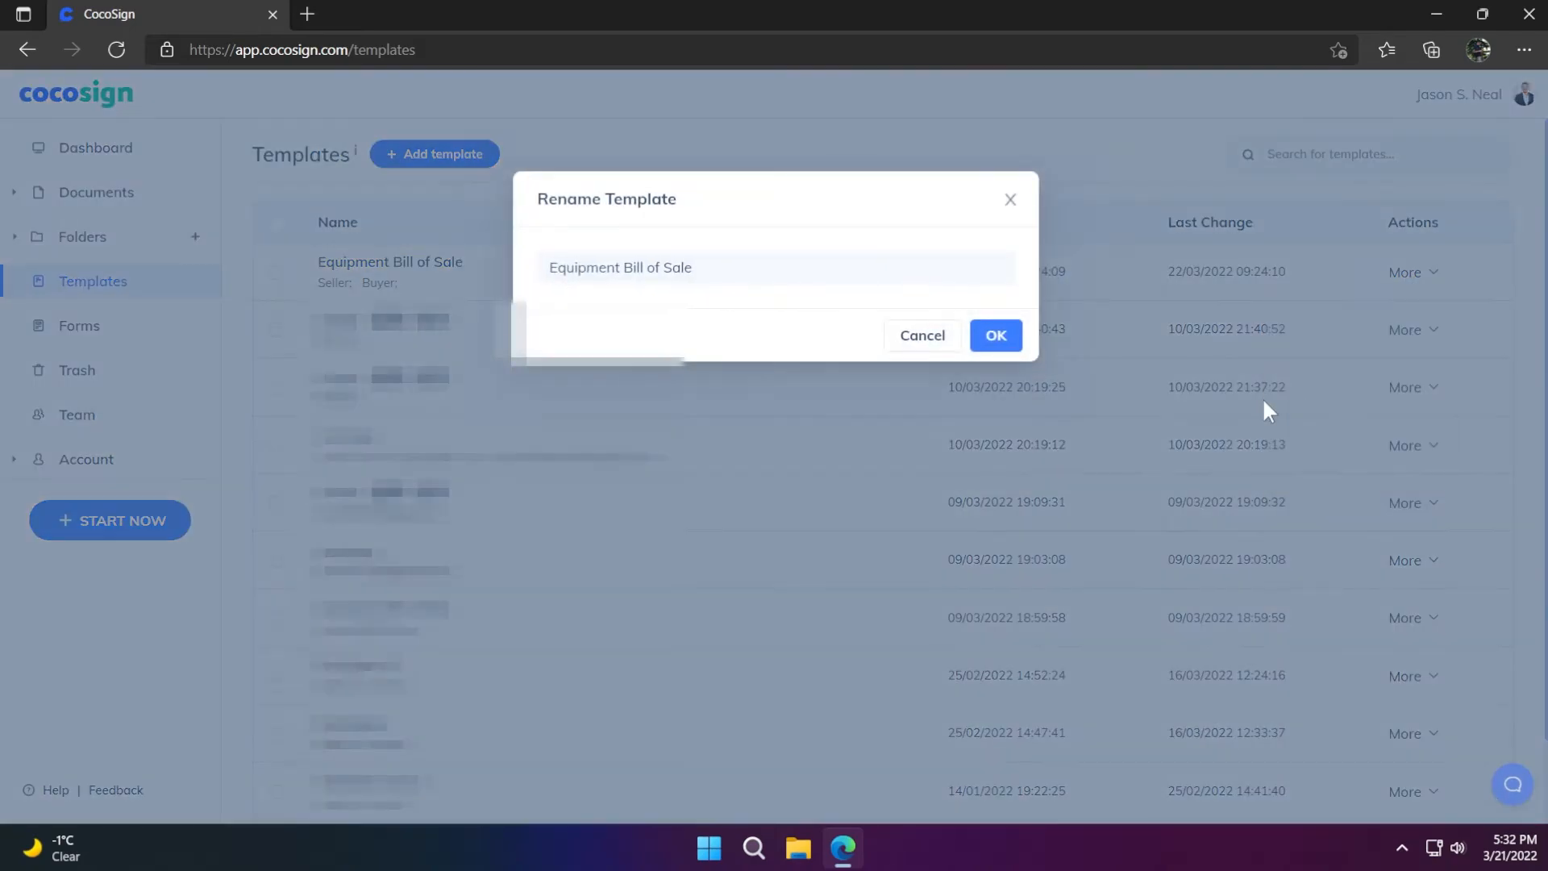
click(732, 269)
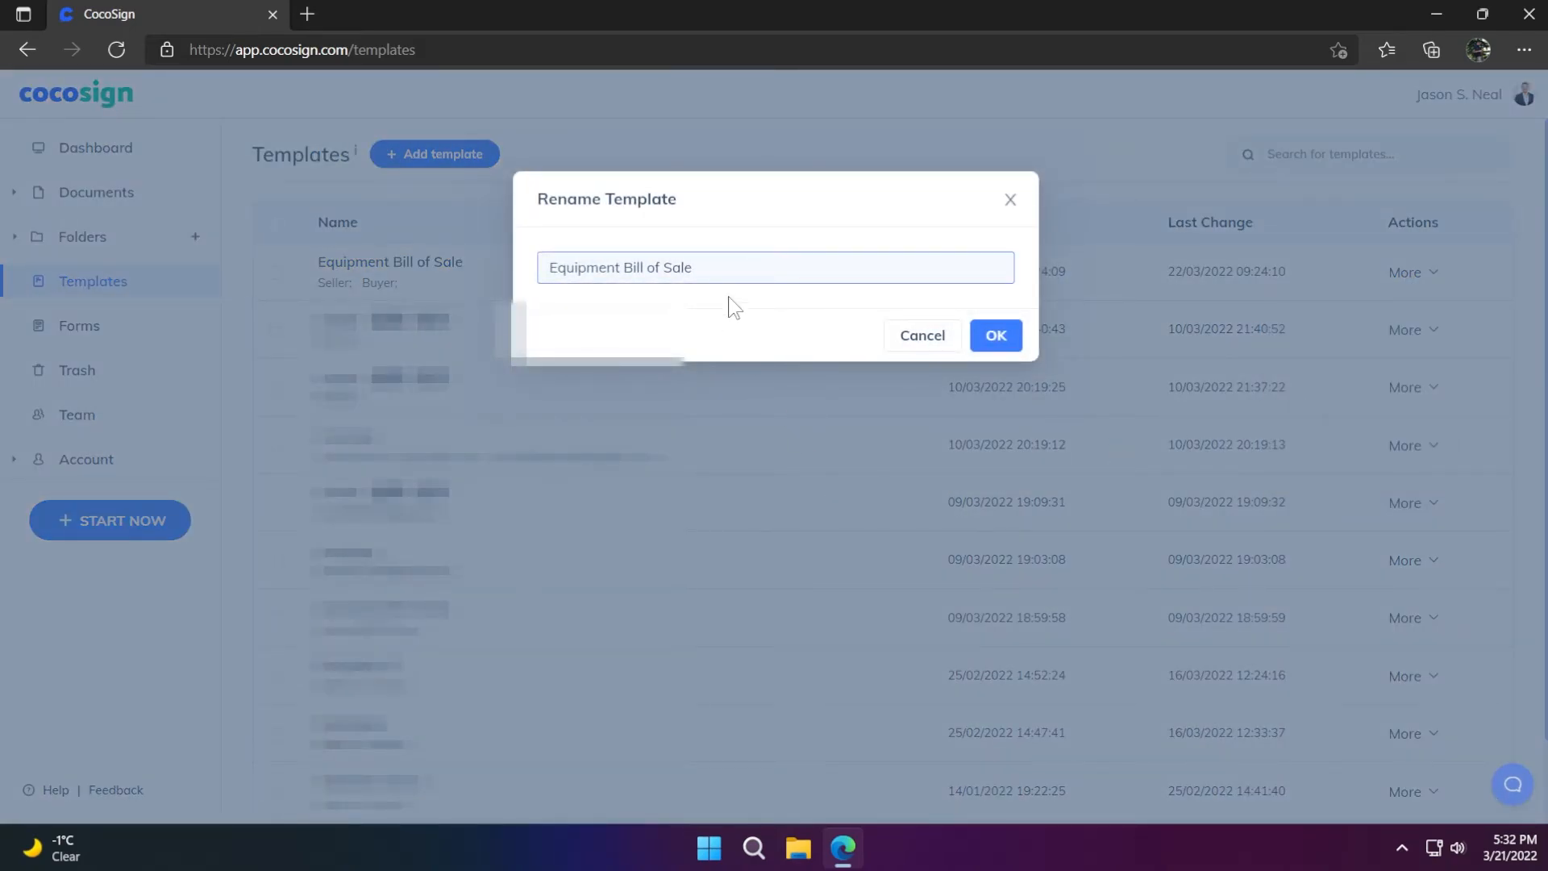
key(BackSpace)
key(BackSpace)
key(BackSpace)
key(BackSpace)
key(BackSpace)
key(BackSpace)
key(BackSpace)
key(BackSpace)
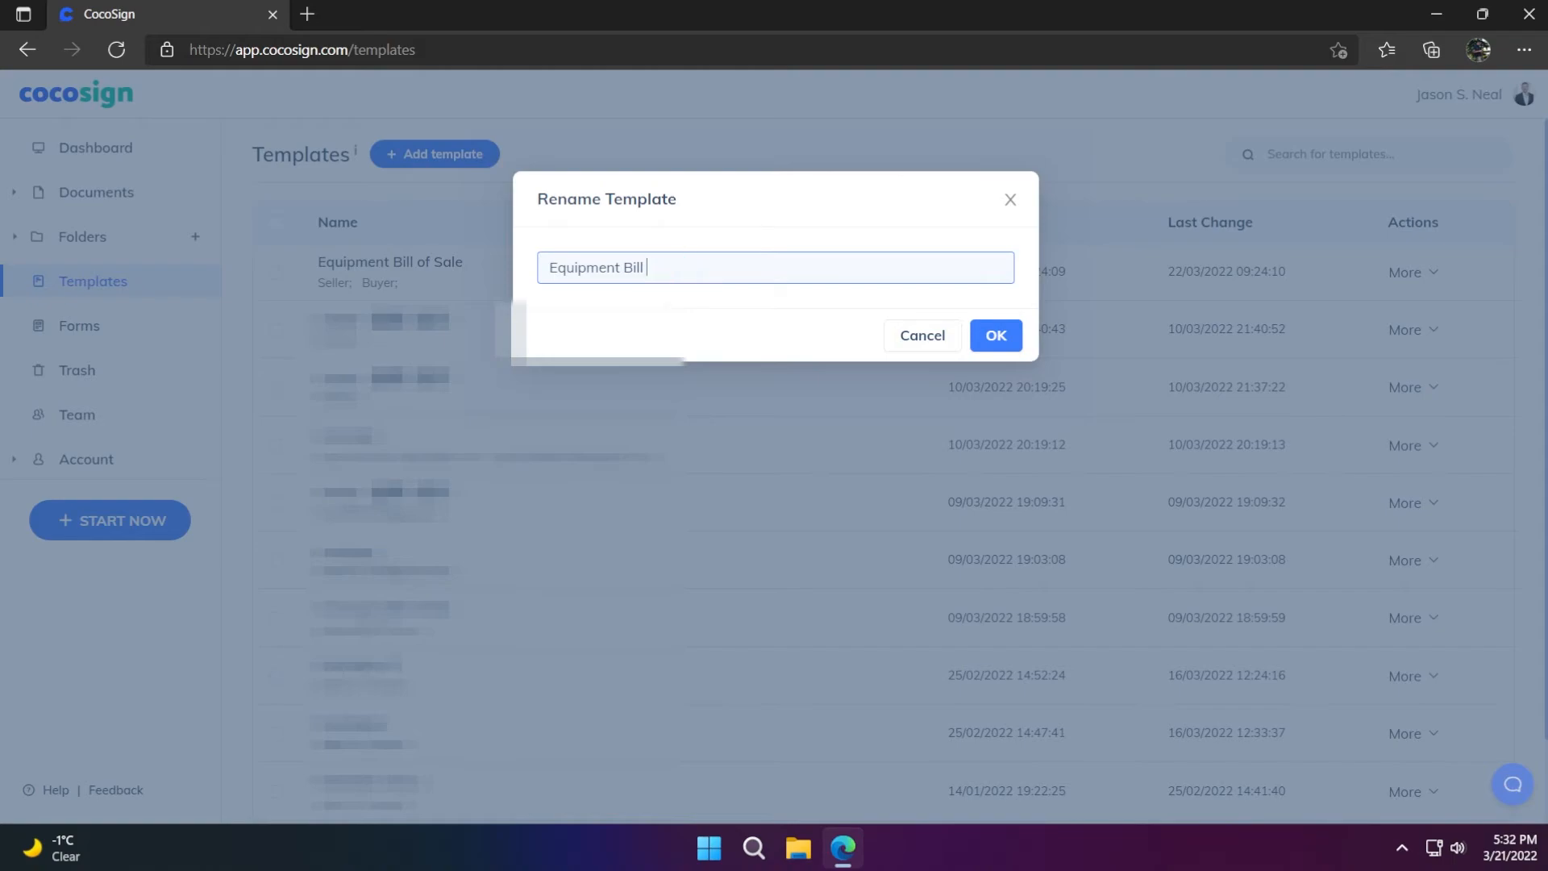
click(997, 337)
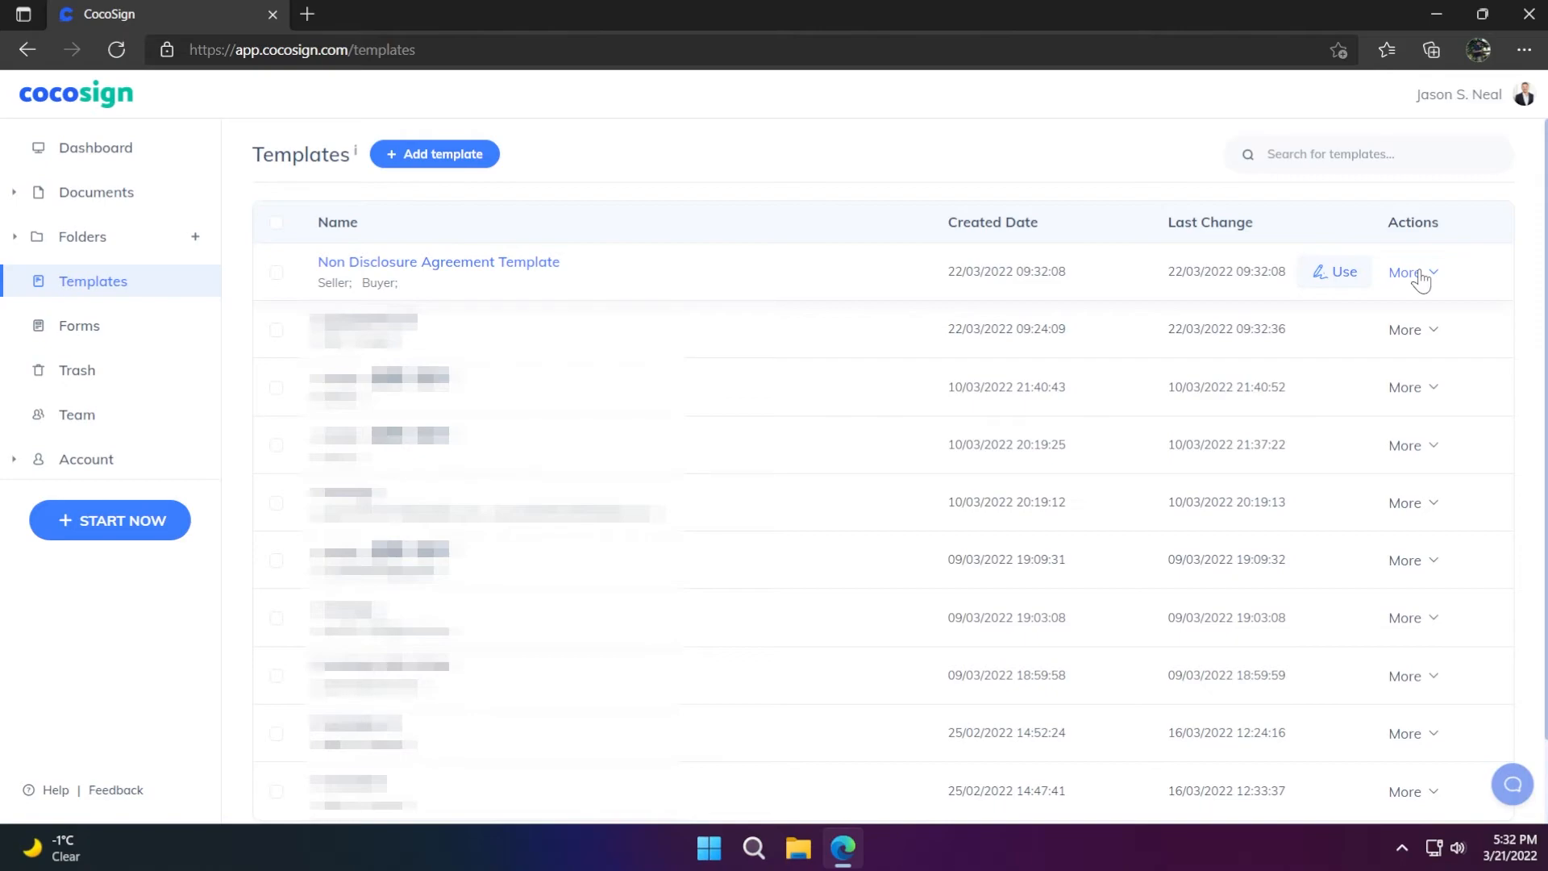
Download the Non Disclosure Agreement Template and open its zip in Downloads to reveal the PDF
click(1421, 280)
click(1338, 427)
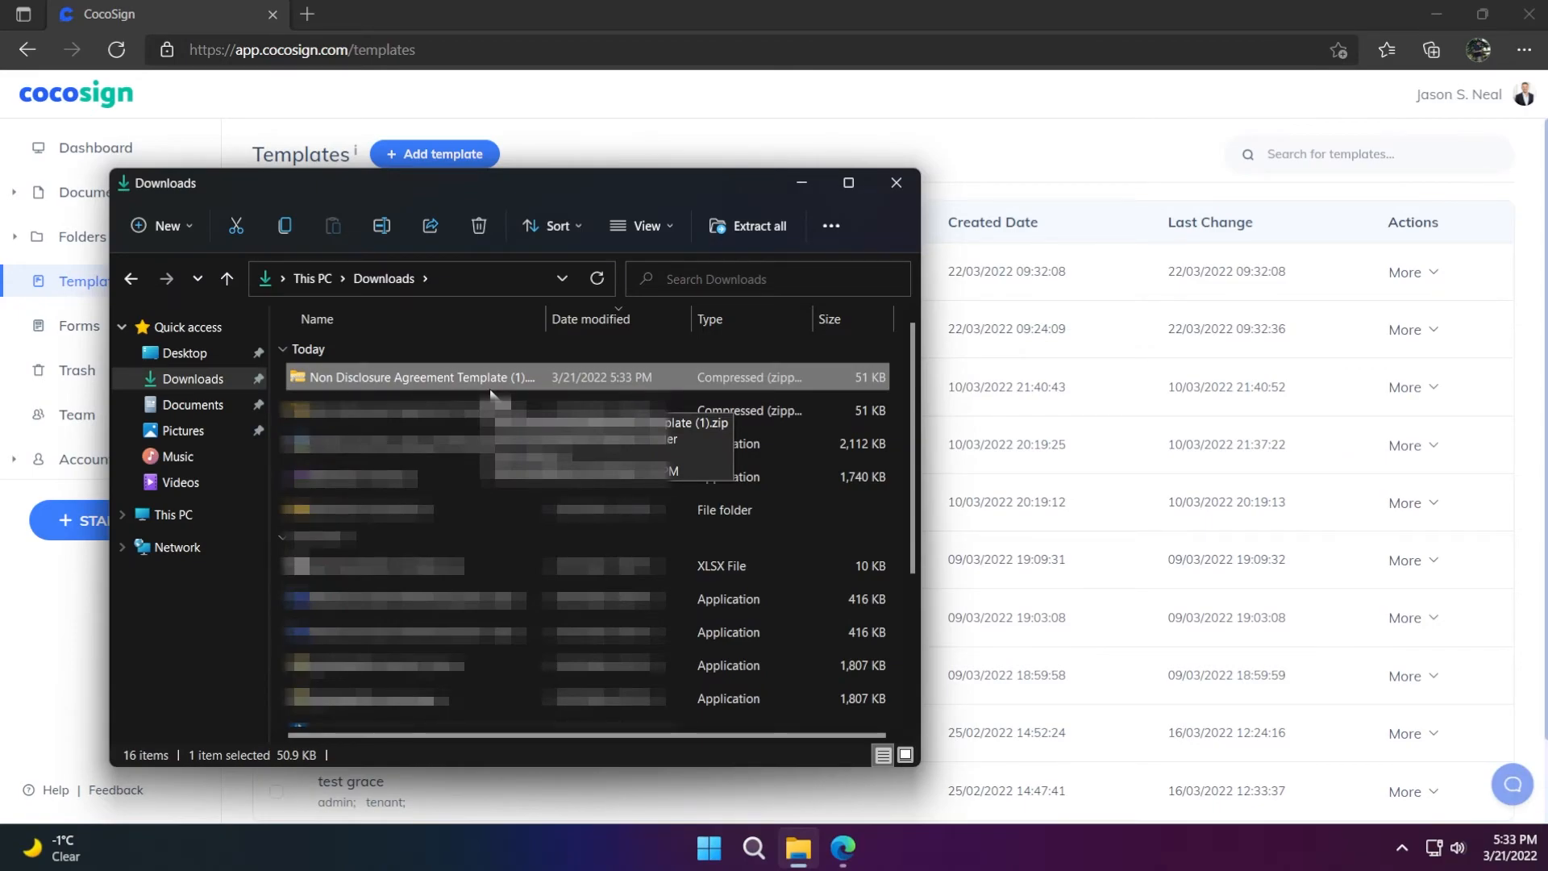
double_click(481, 376)
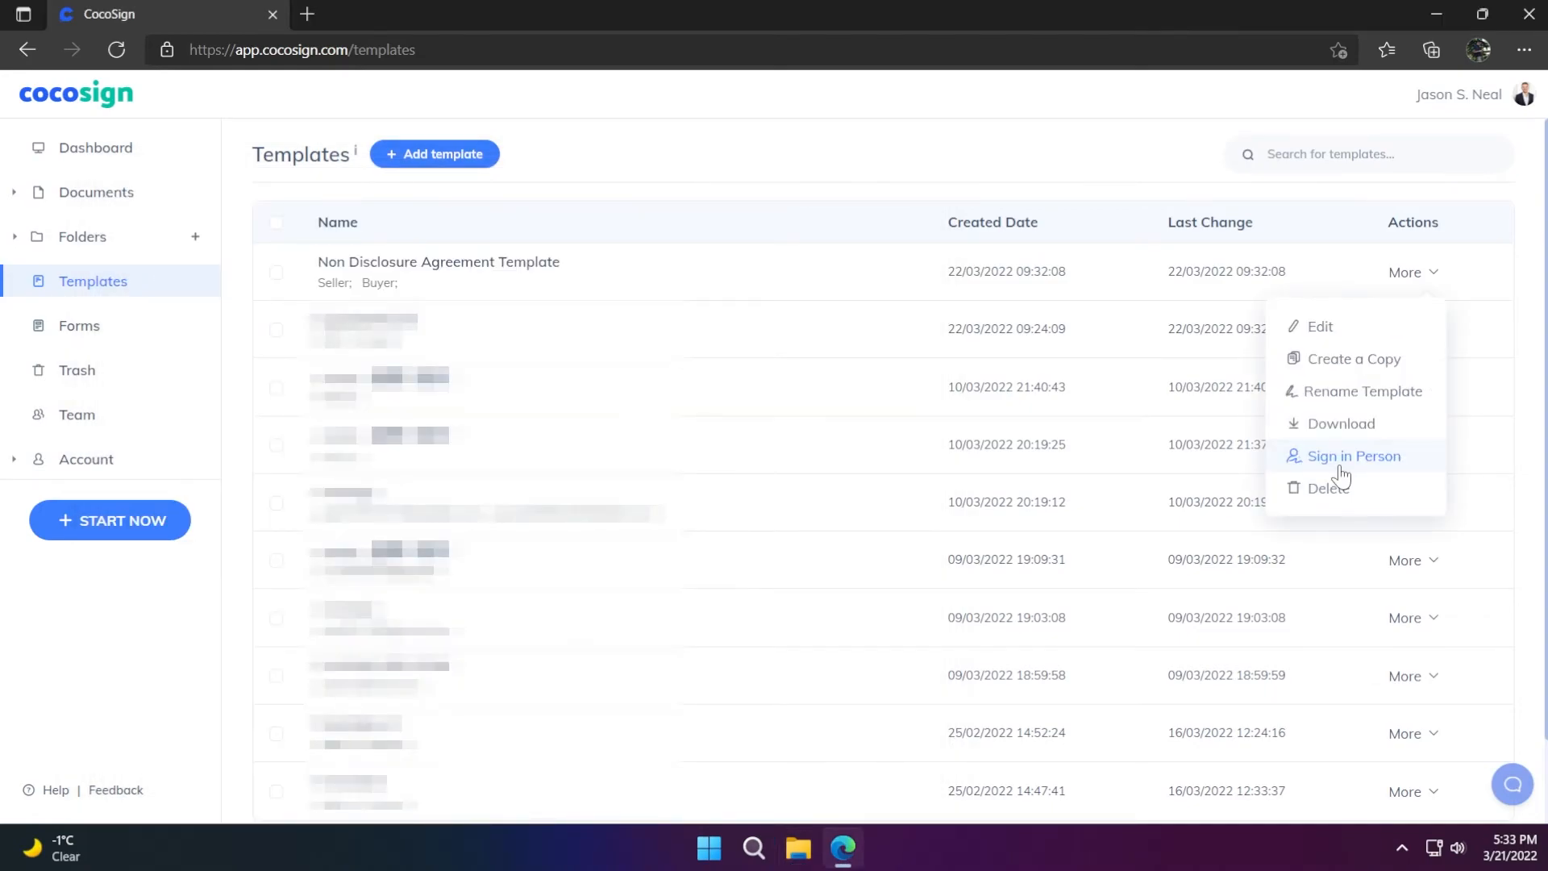
Start in-person signing, choose Seller, enter the signer's name, and complete the disclosing-party signature
click(1340, 458)
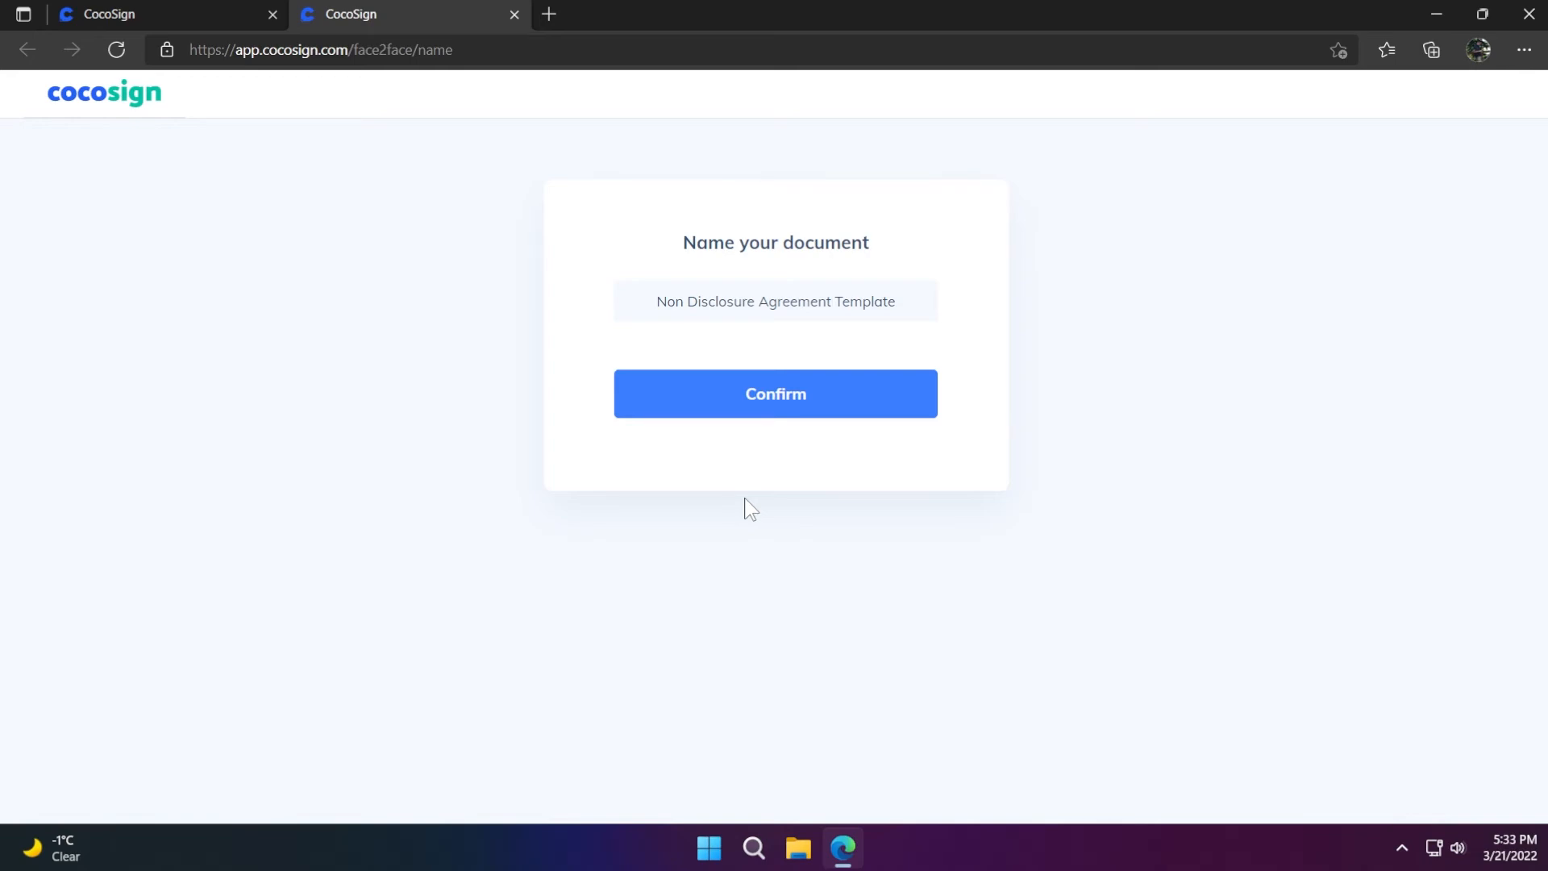
click(772, 426)
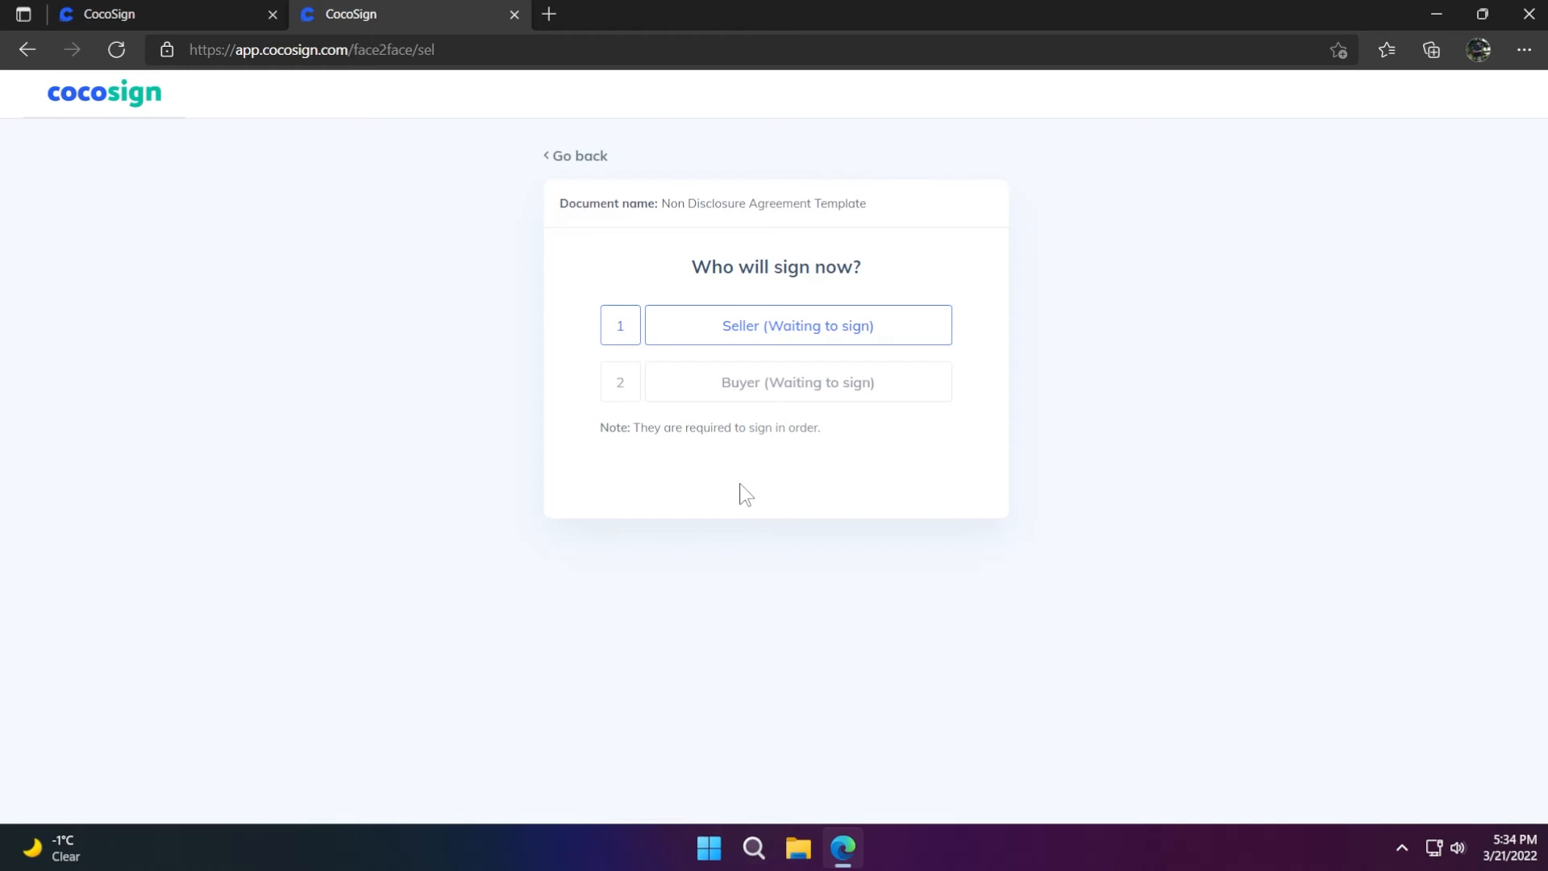
click(772, 333)
text(John)
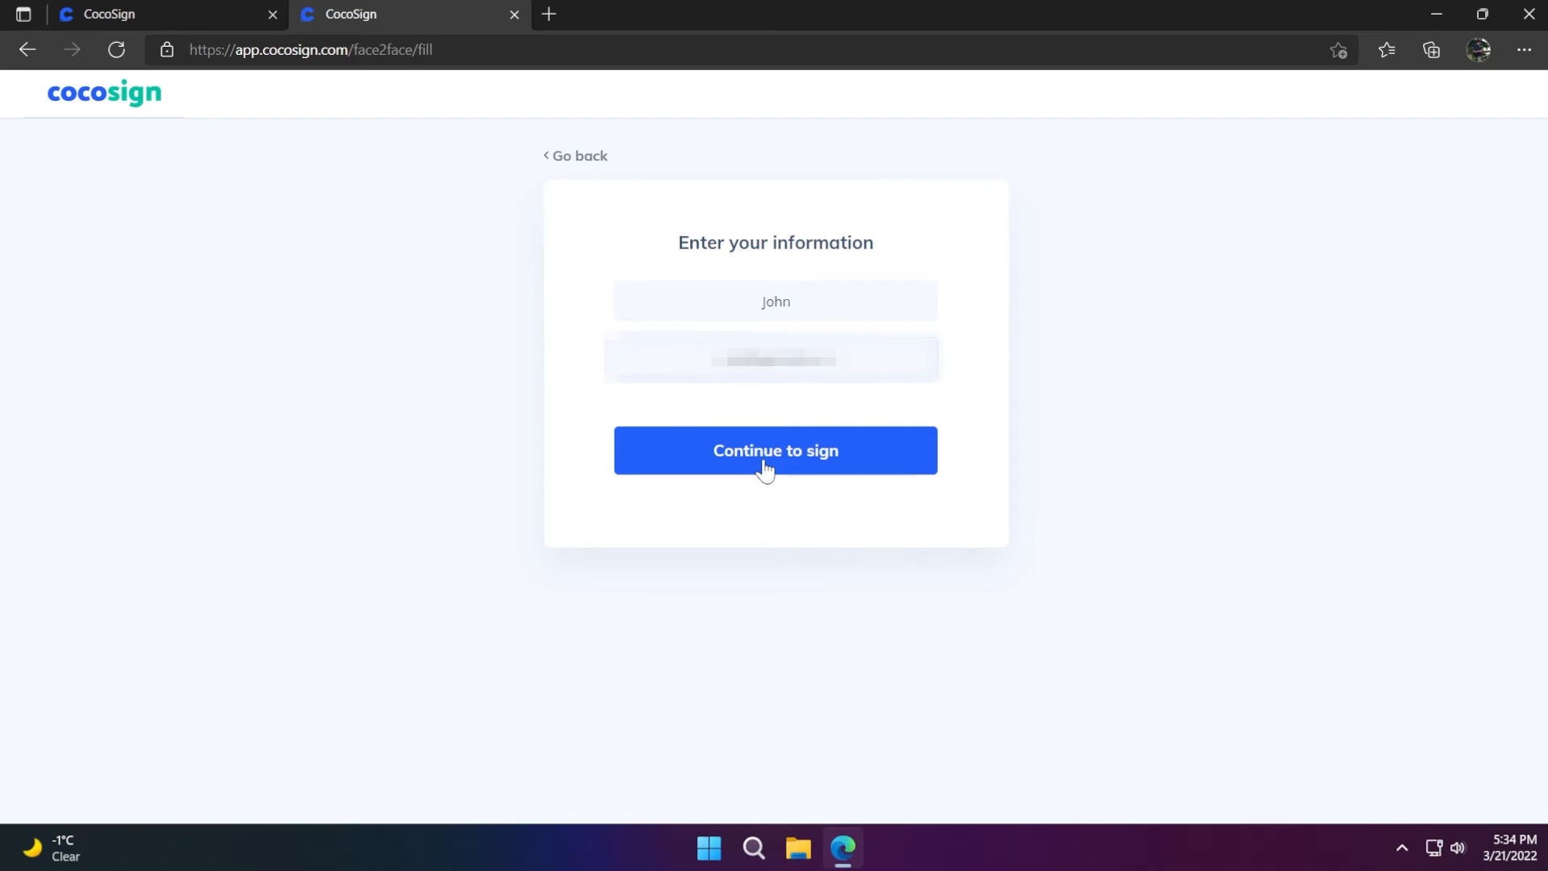
click(766, 467)
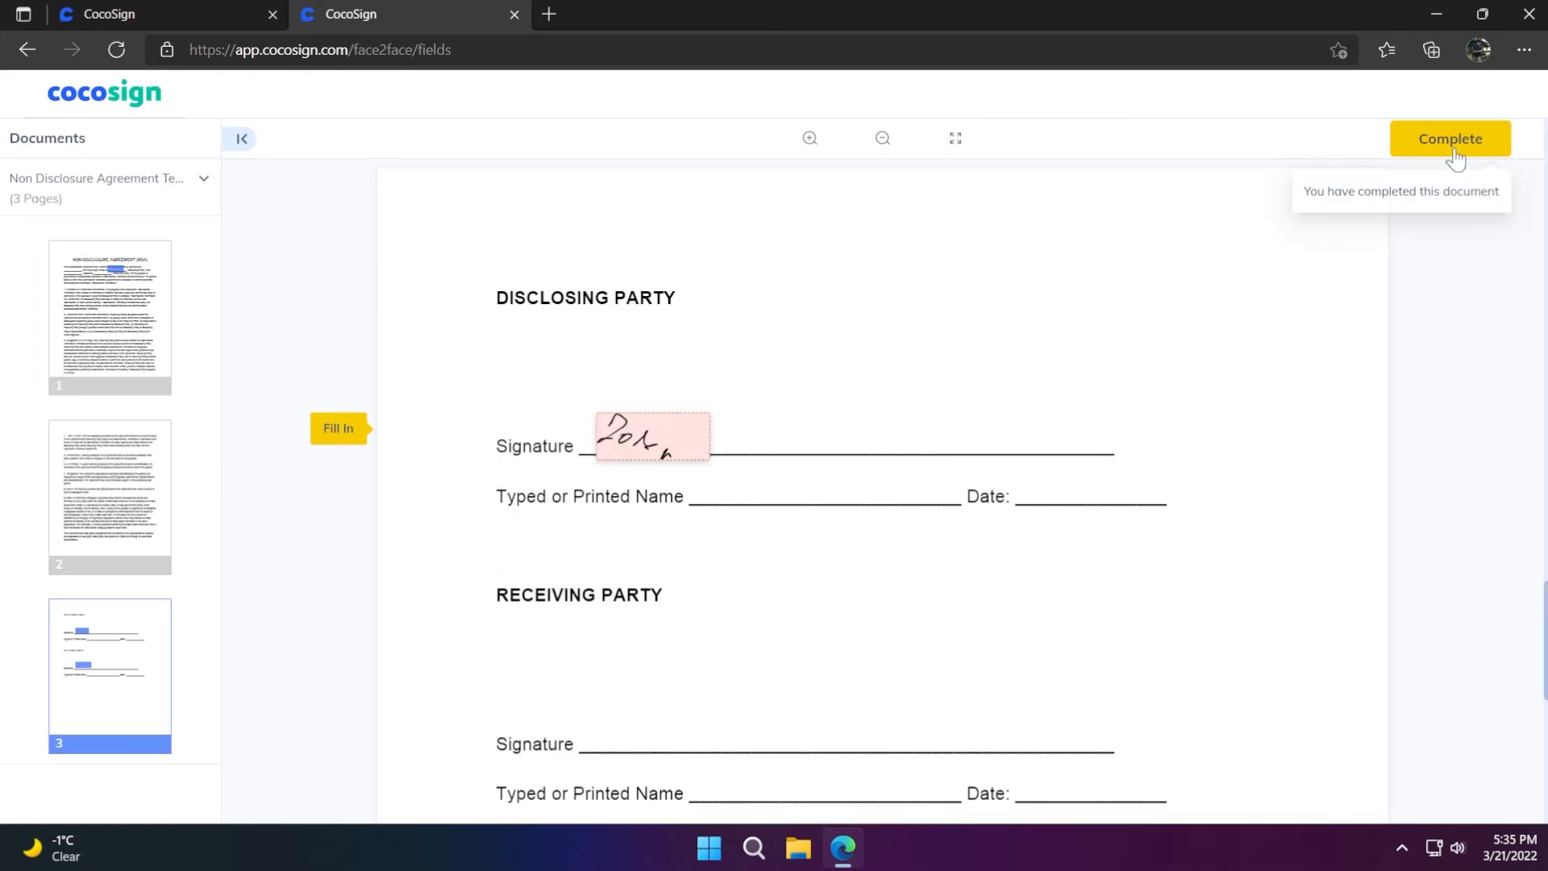
click(1456, 157)
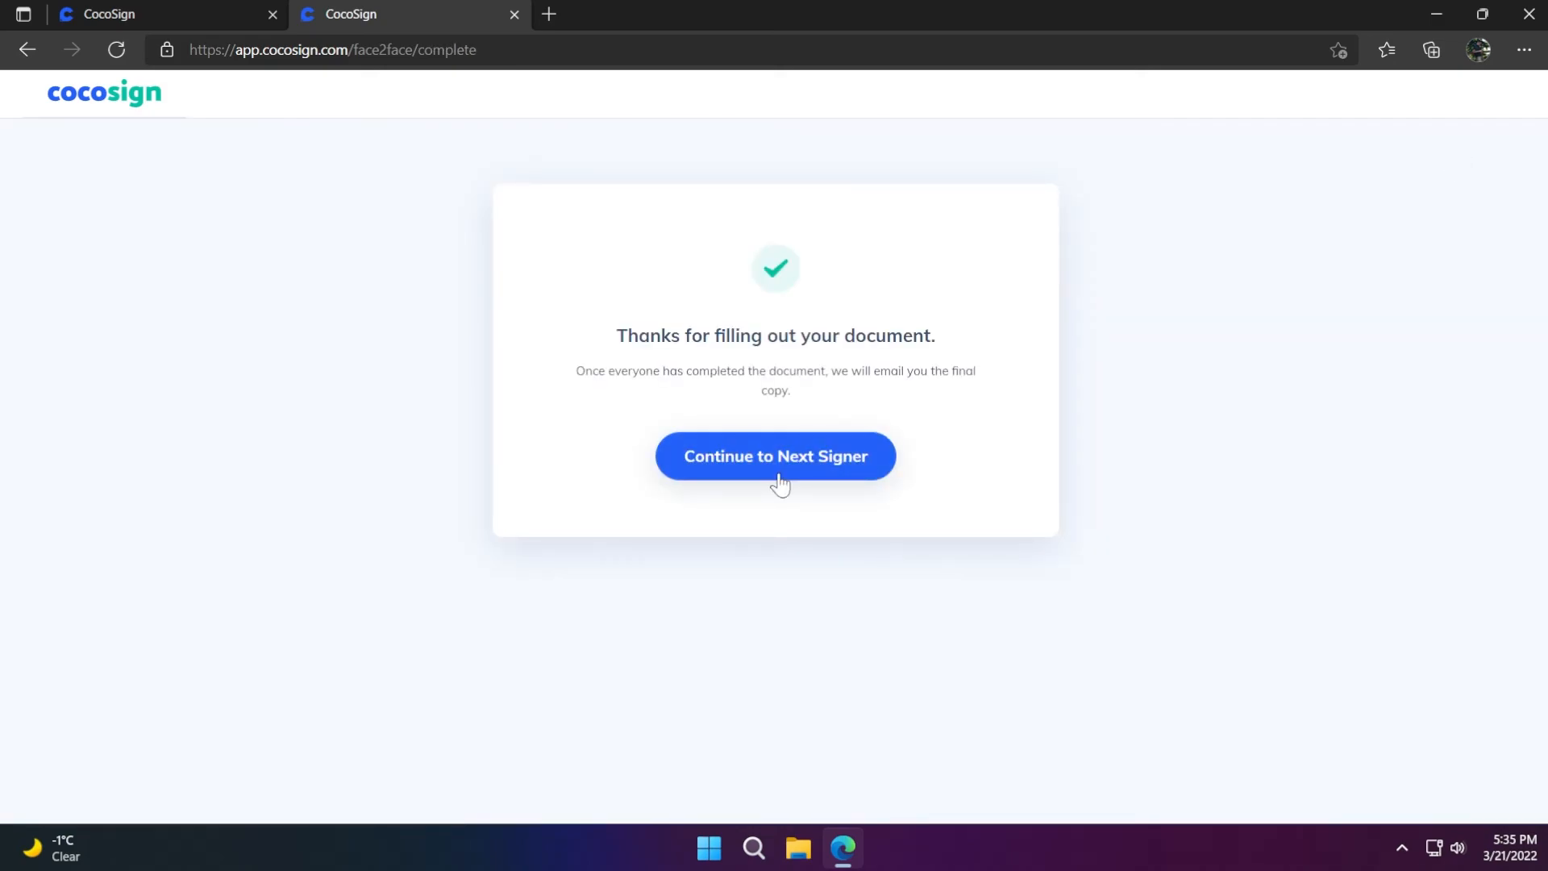
Continue to the Buyer as next signer and complete the receiving-party signature
click(780, 484)
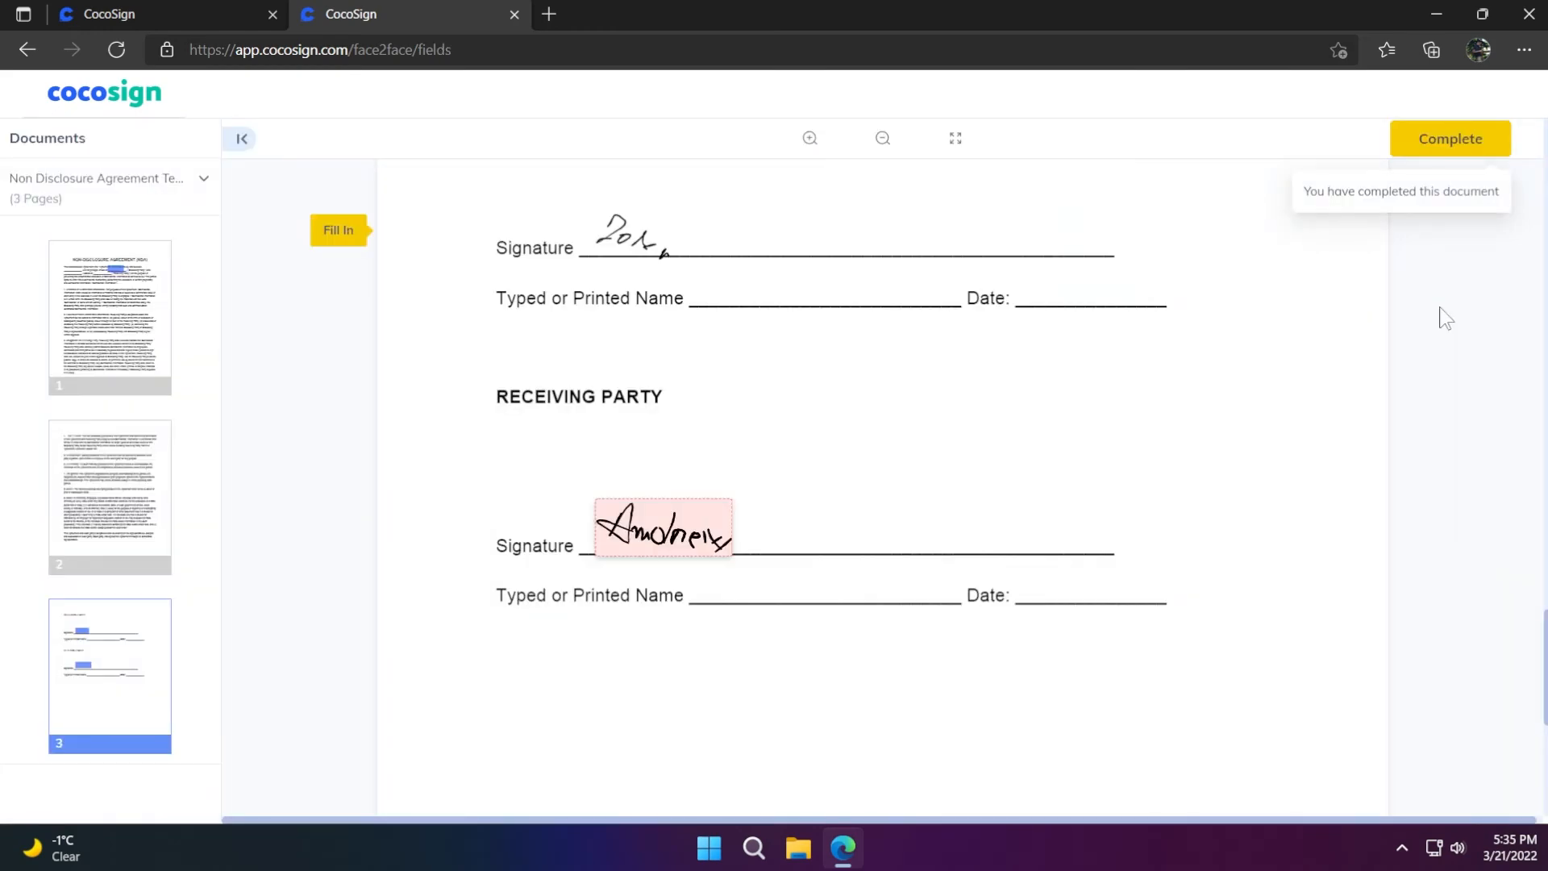
click(1449, 143)
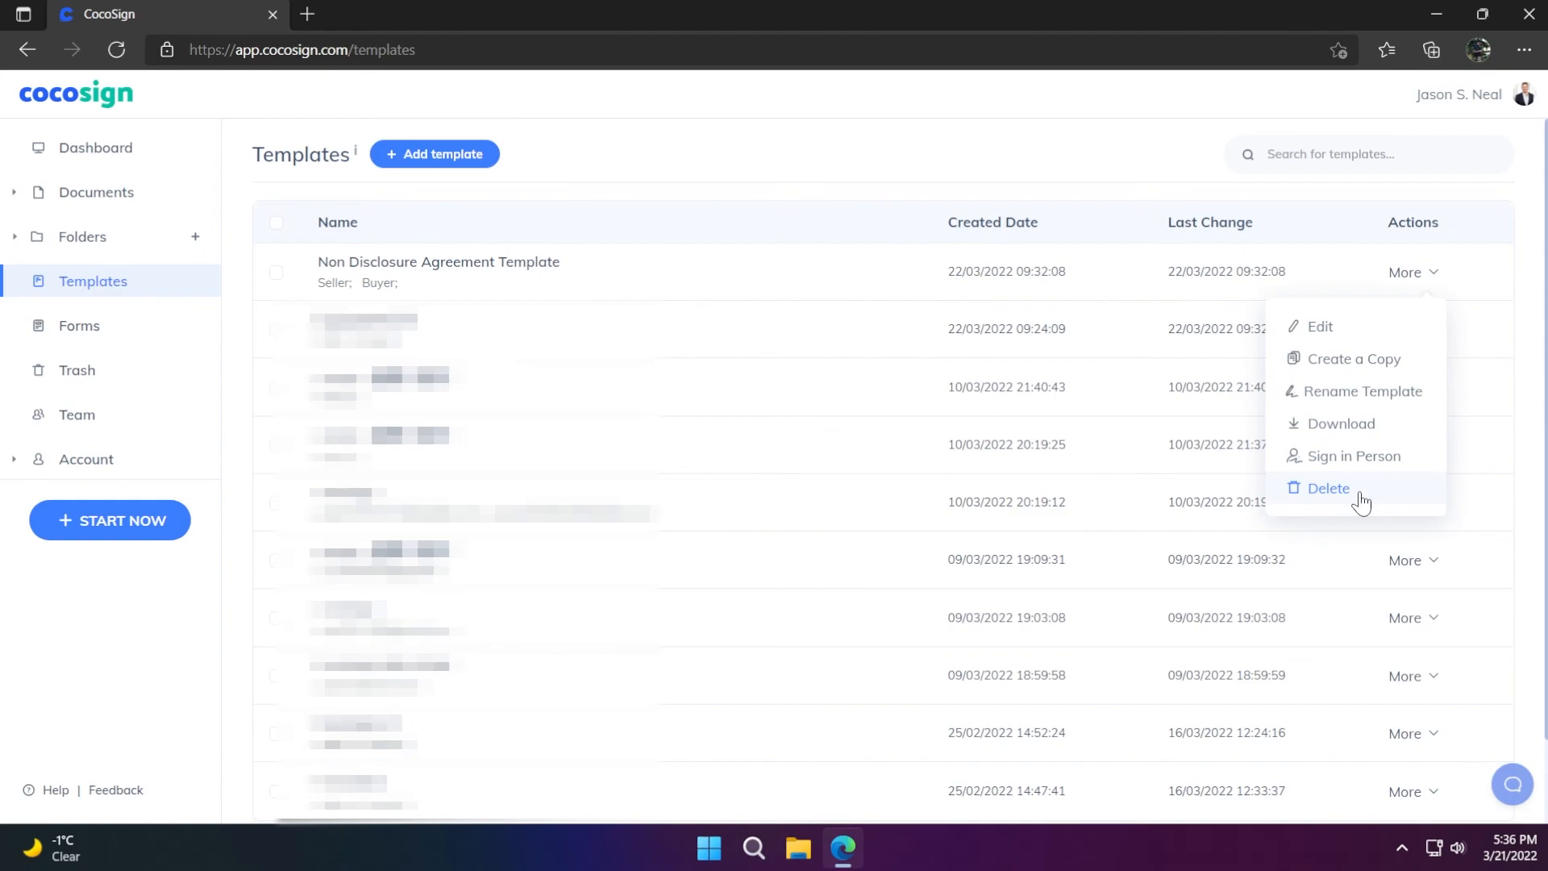
Delete the Non Disclosure Agreement Template and confirm the permanent deletion
click(1328, 489)
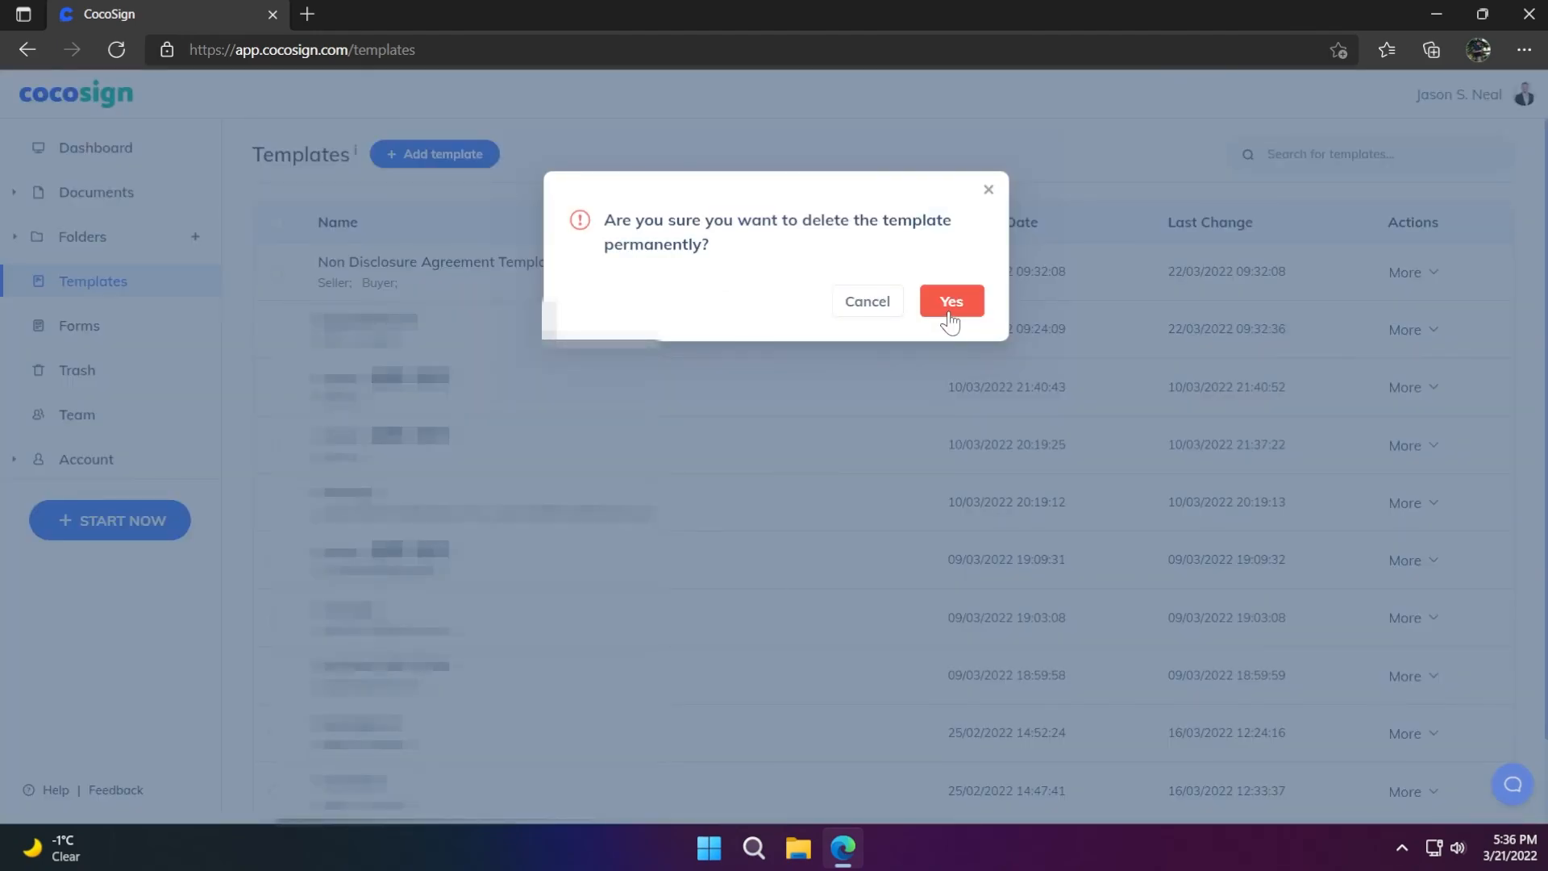
click(949, 314)
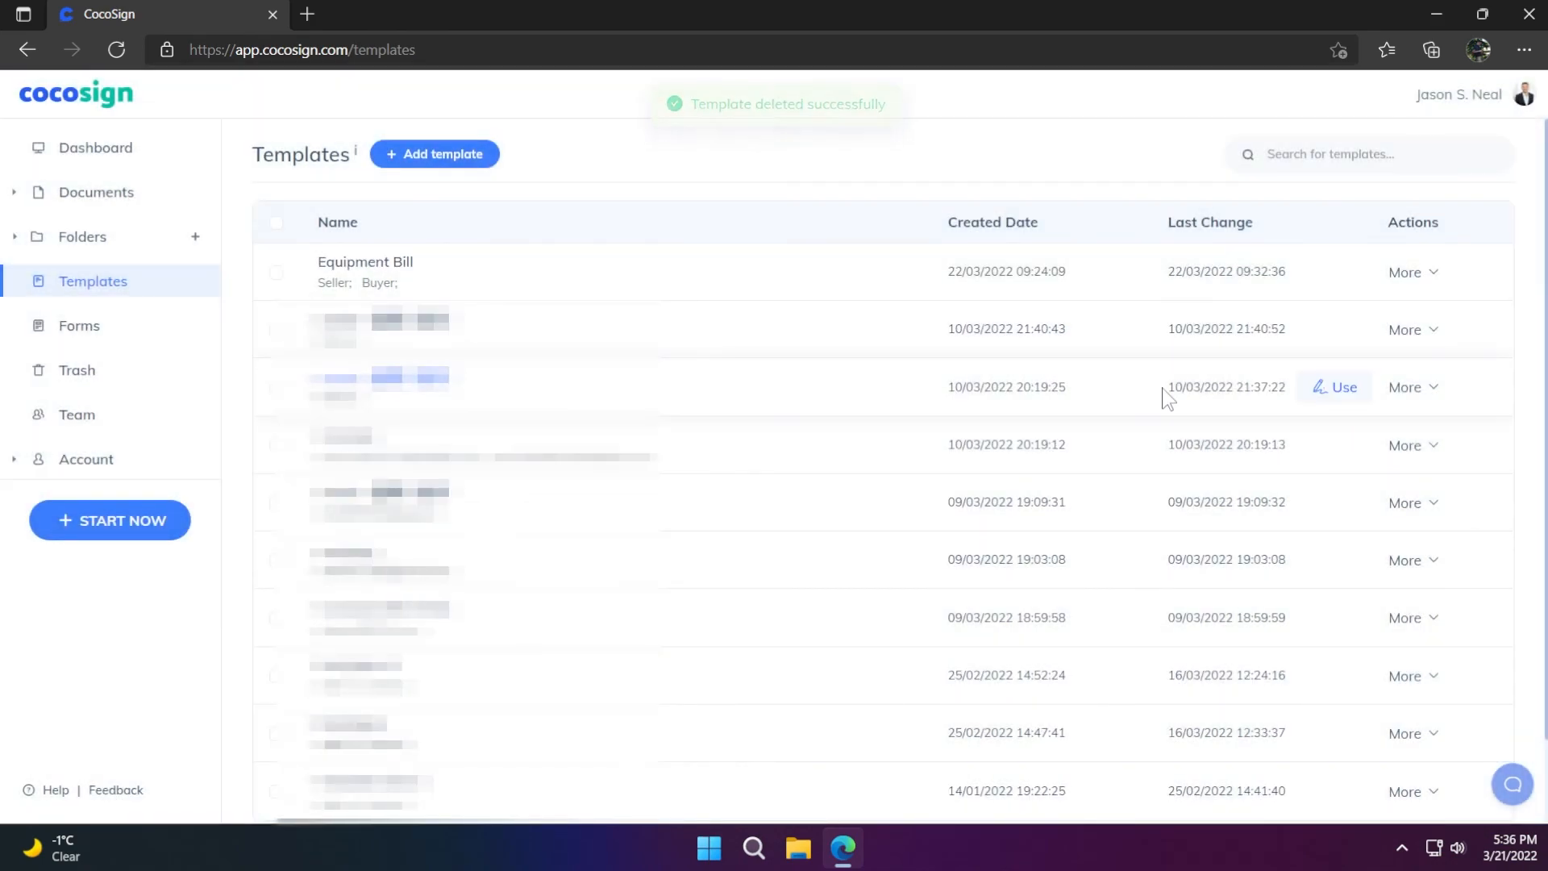